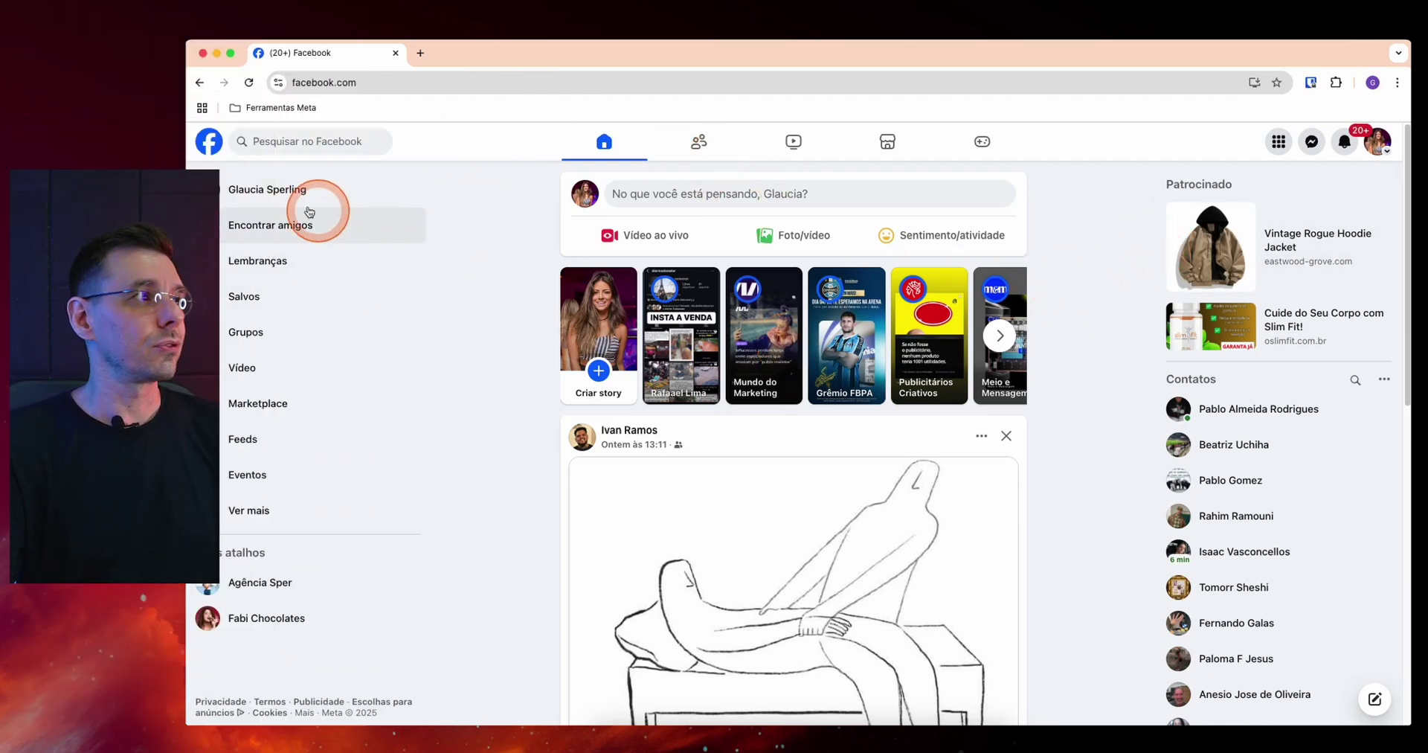
# Step: Open Meta Business Suite from the saved Ferramentas Meta bookmarks and go to the Agência Sper portfolio's settings
pyautogui.click(281, 108)
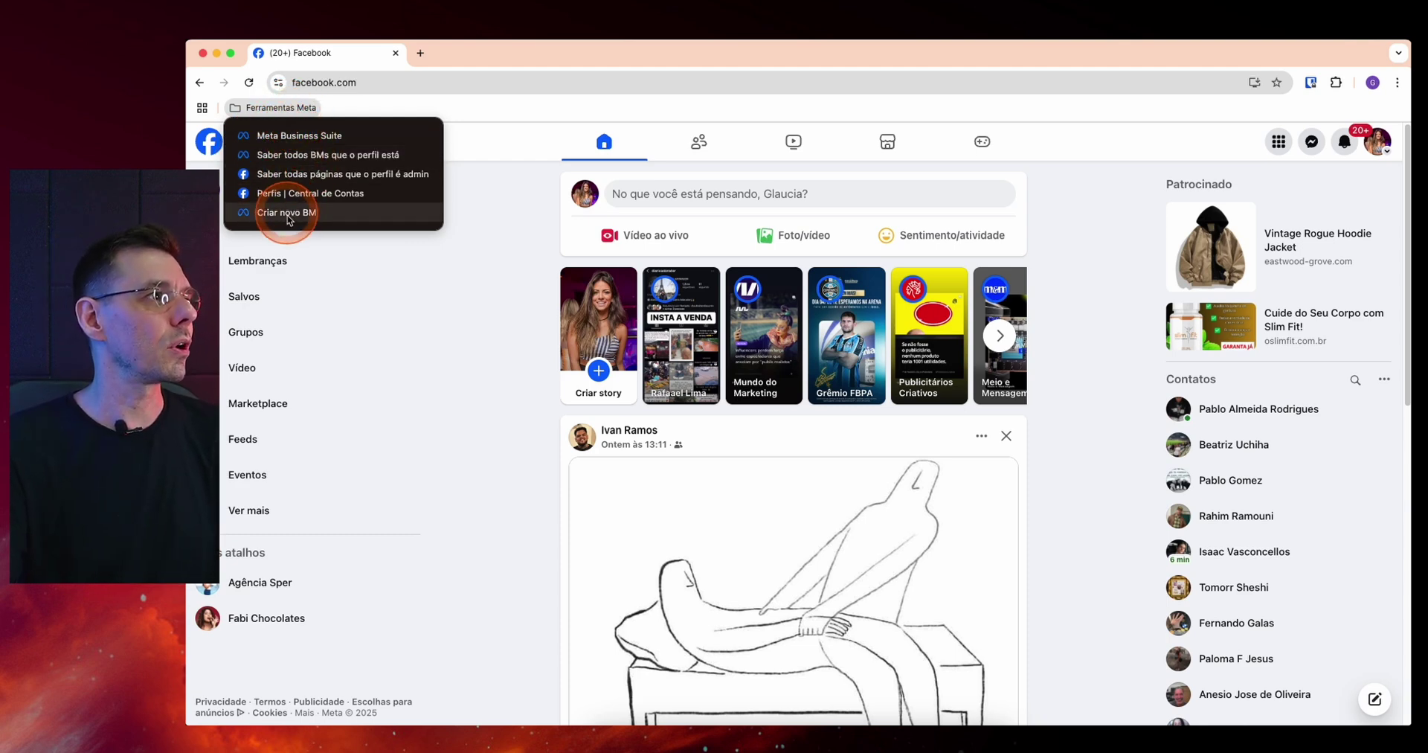
pyautogui.click(280, 148)
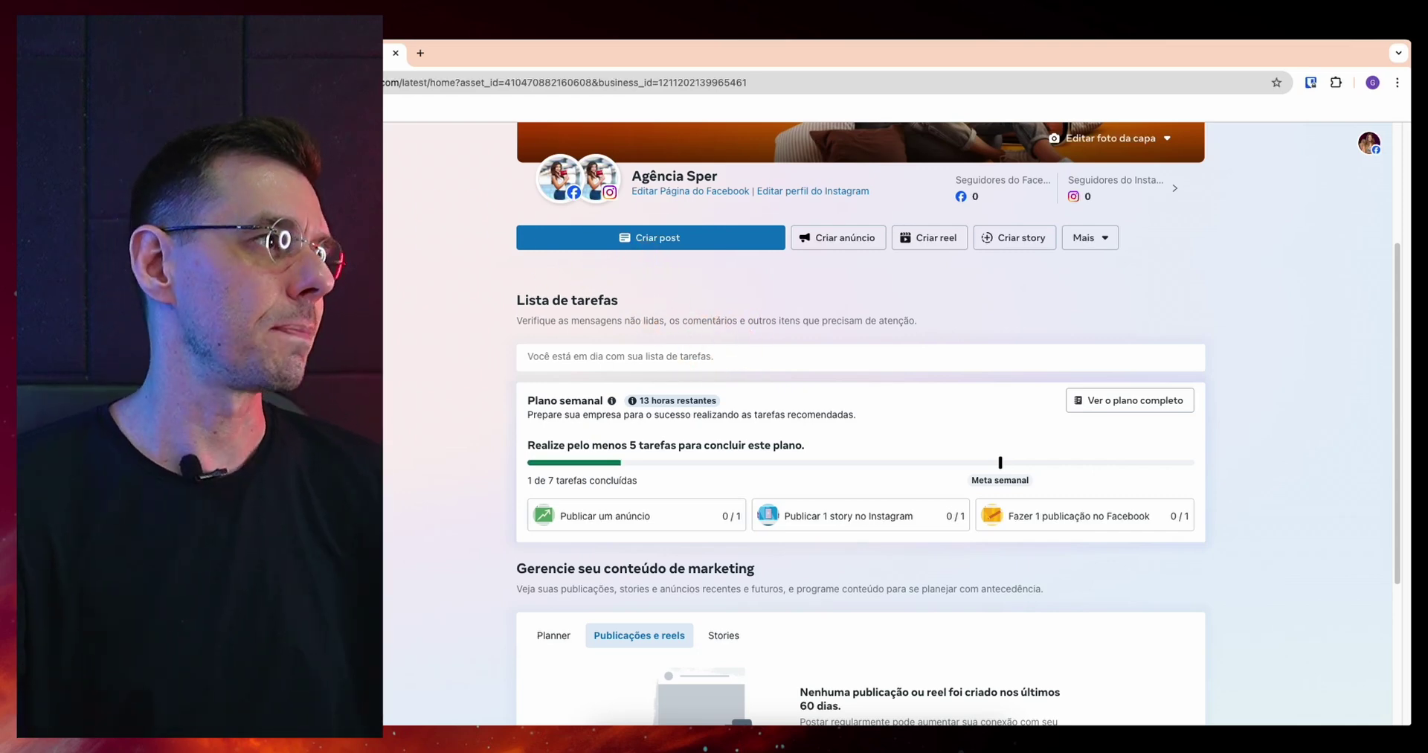
pyautogui.click(242, 680)
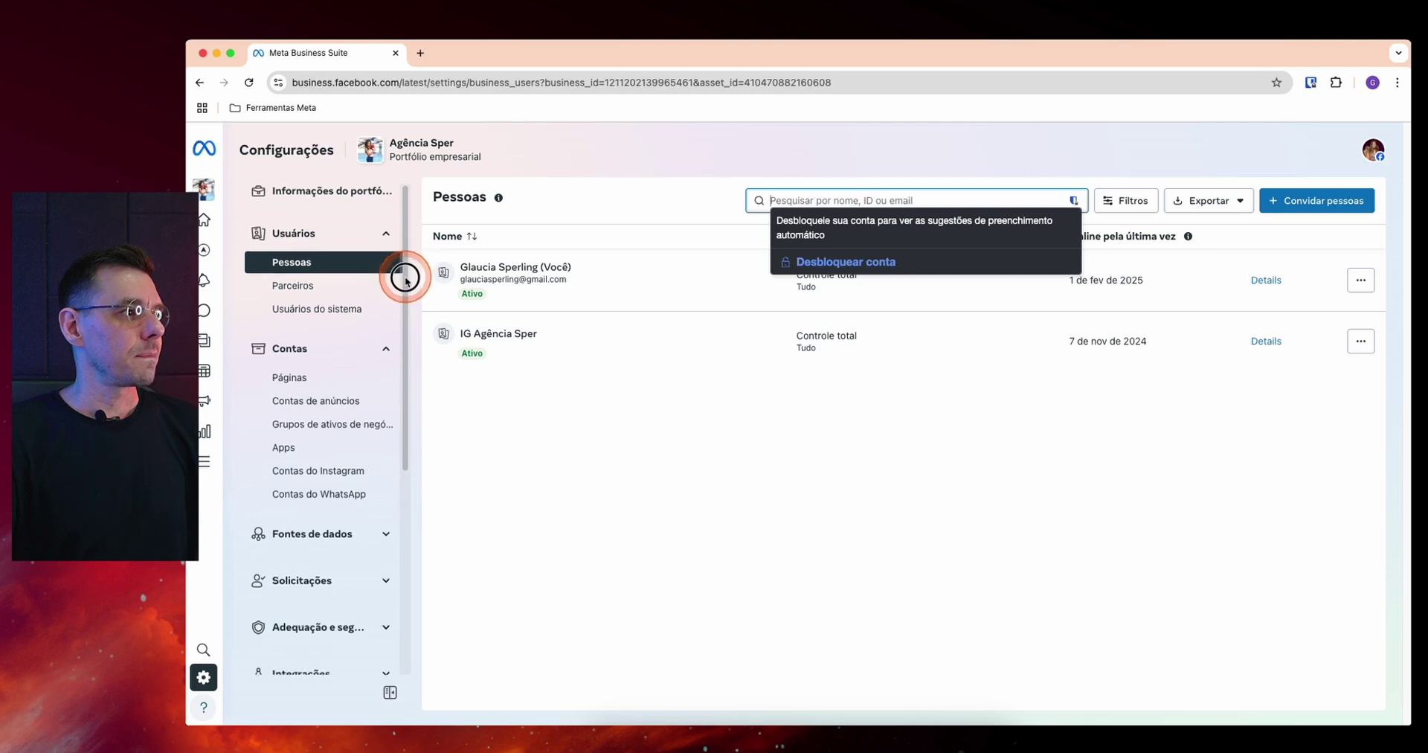
# Step: Expand the Fontes de dados section of the portfolio settings and open the Pixels page
pyautogui.scroll(-2, 415, 351)
pyautogui.moveTo(415, 350); pyautogui.dragTo(415, 365)
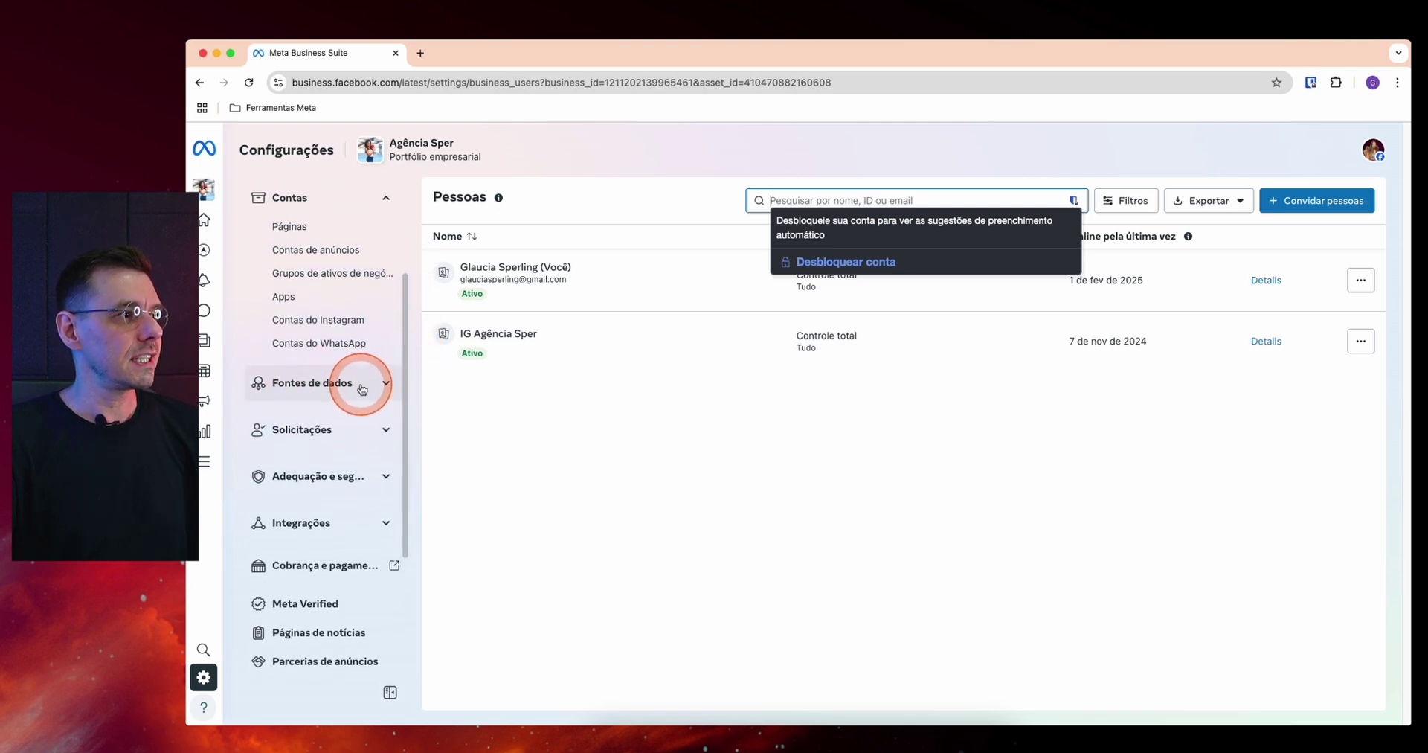
pyautogui.click(306, 392)
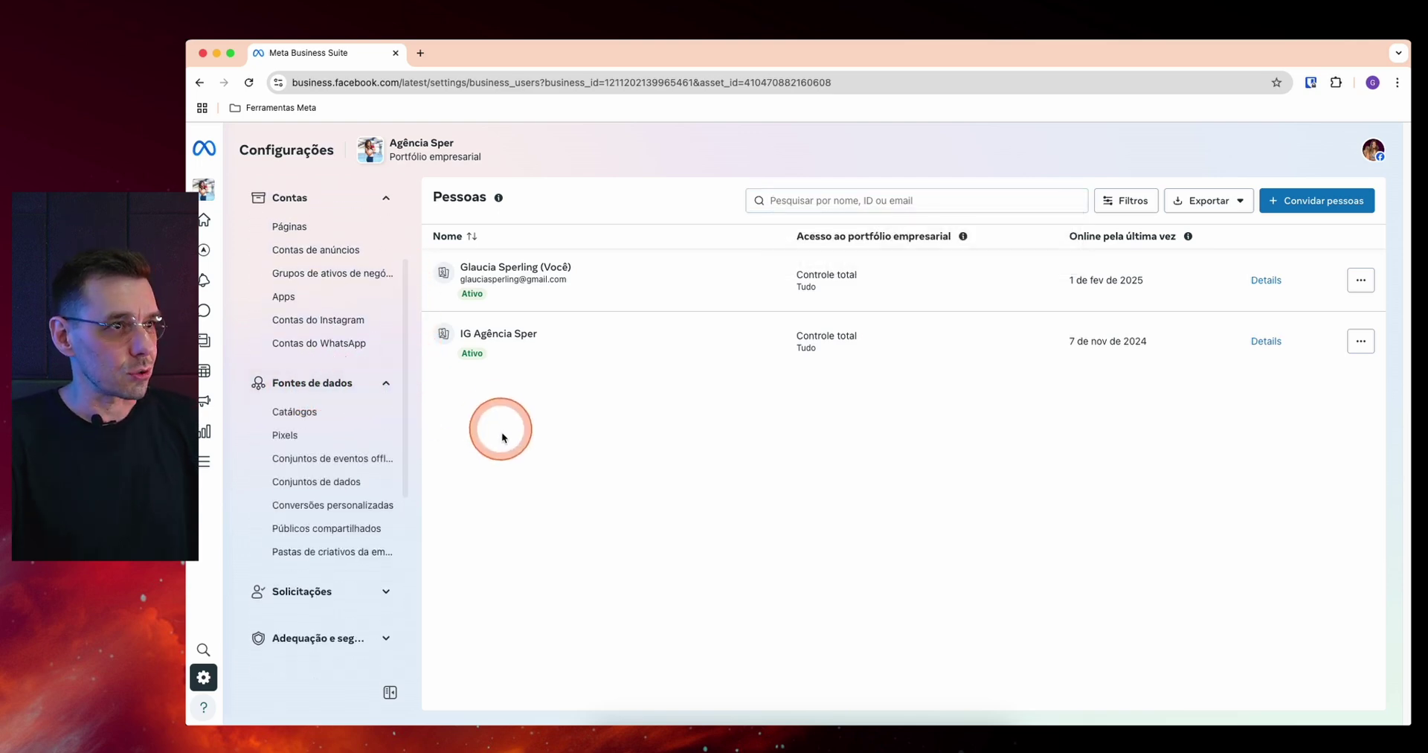
pyautogui.click(295, 442)
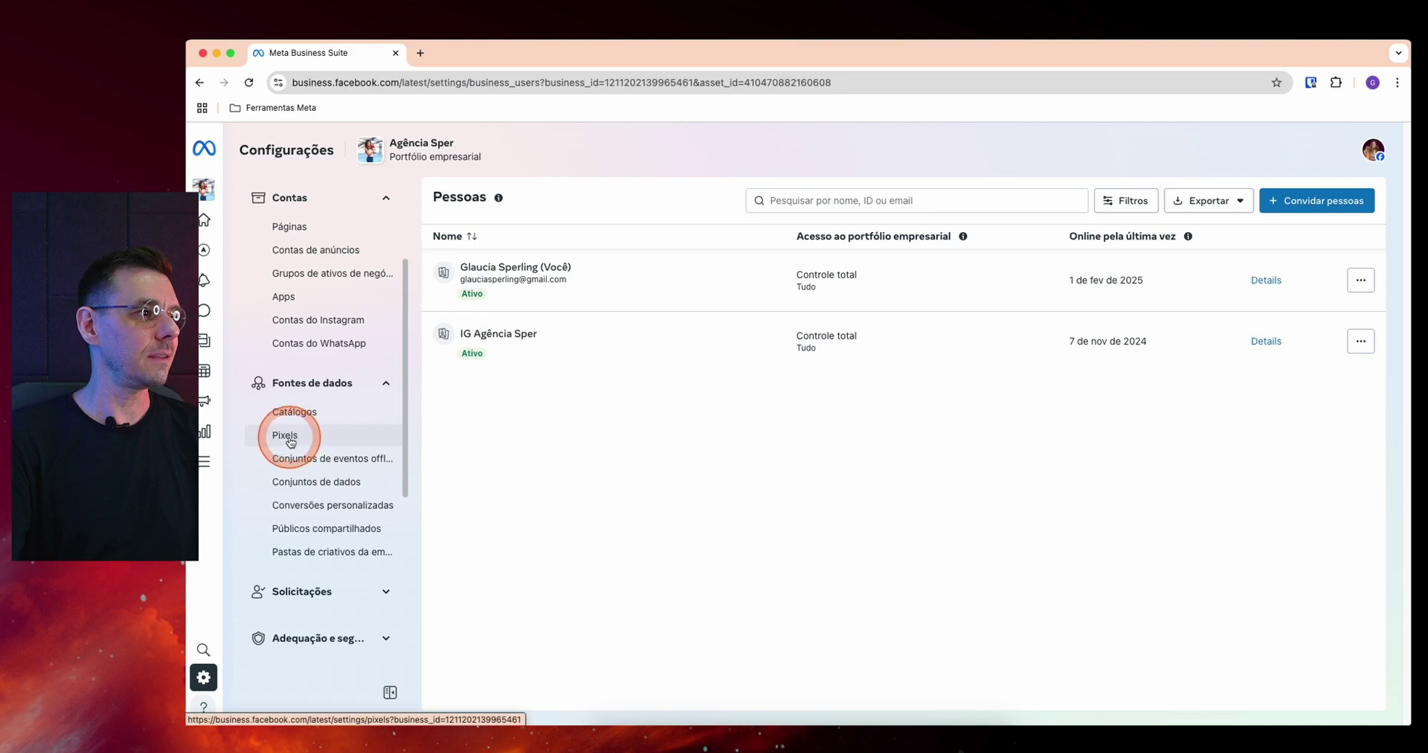
pyautogui.click(296, 441)
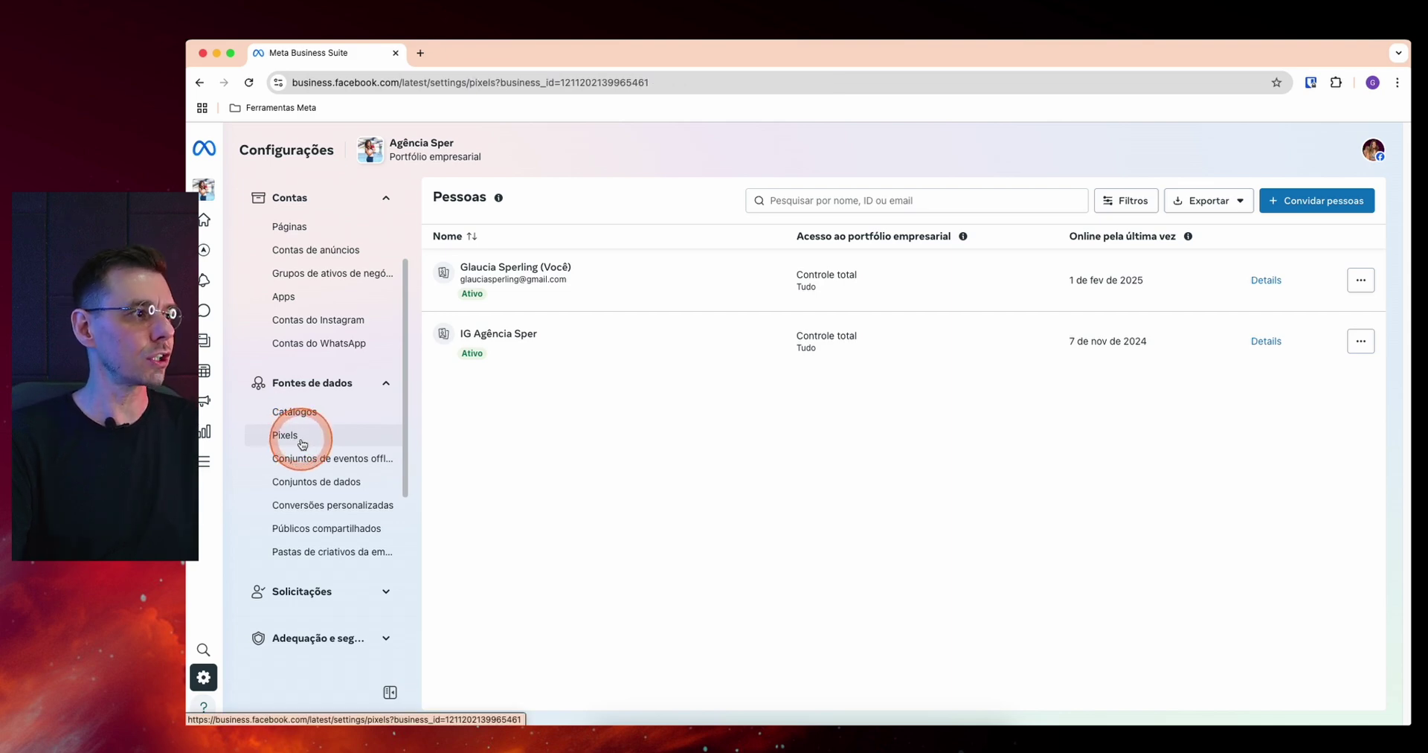
pyautogui.moveTo(407, 408); pyautogui.dragTo(411, 456)
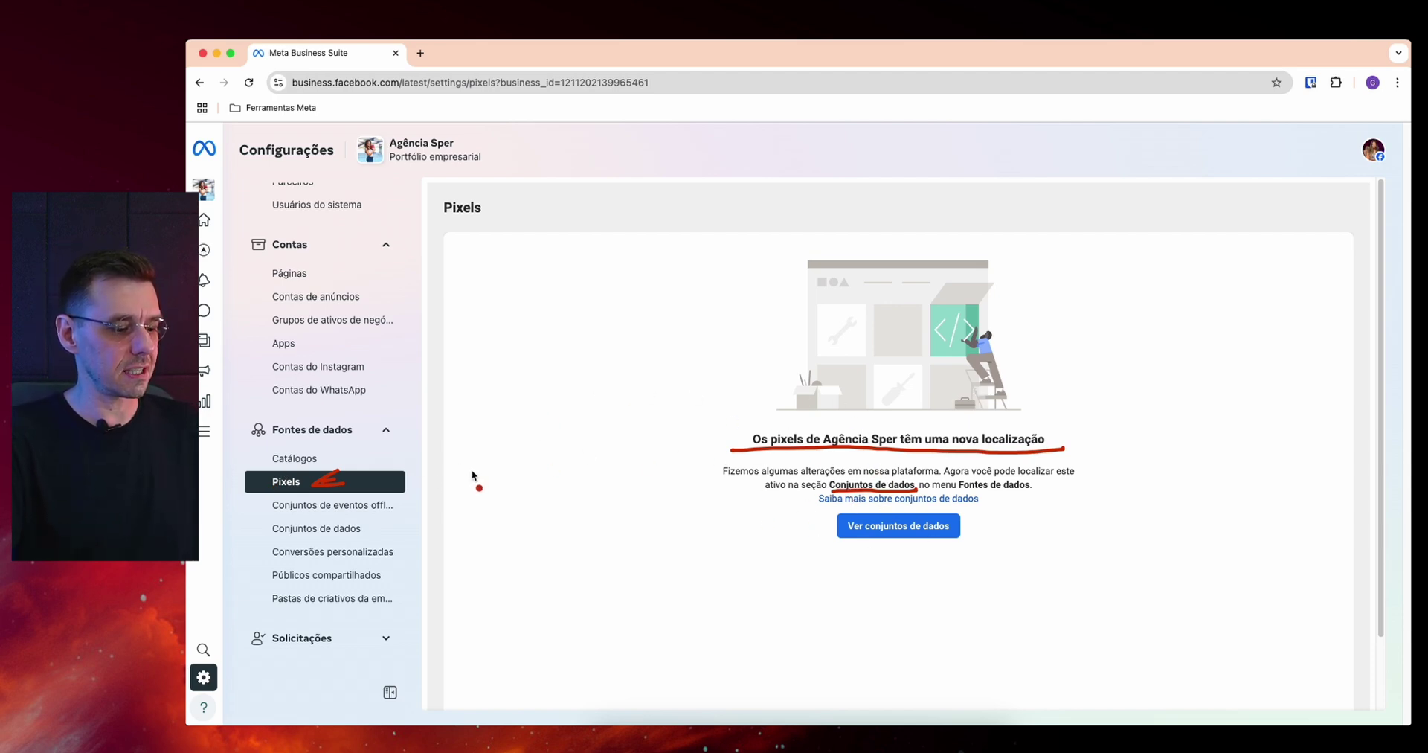
# Step: Open the Conjuntos de dados page and check which business portfolio owns the listed dataset
pyautogui.press('Escape')
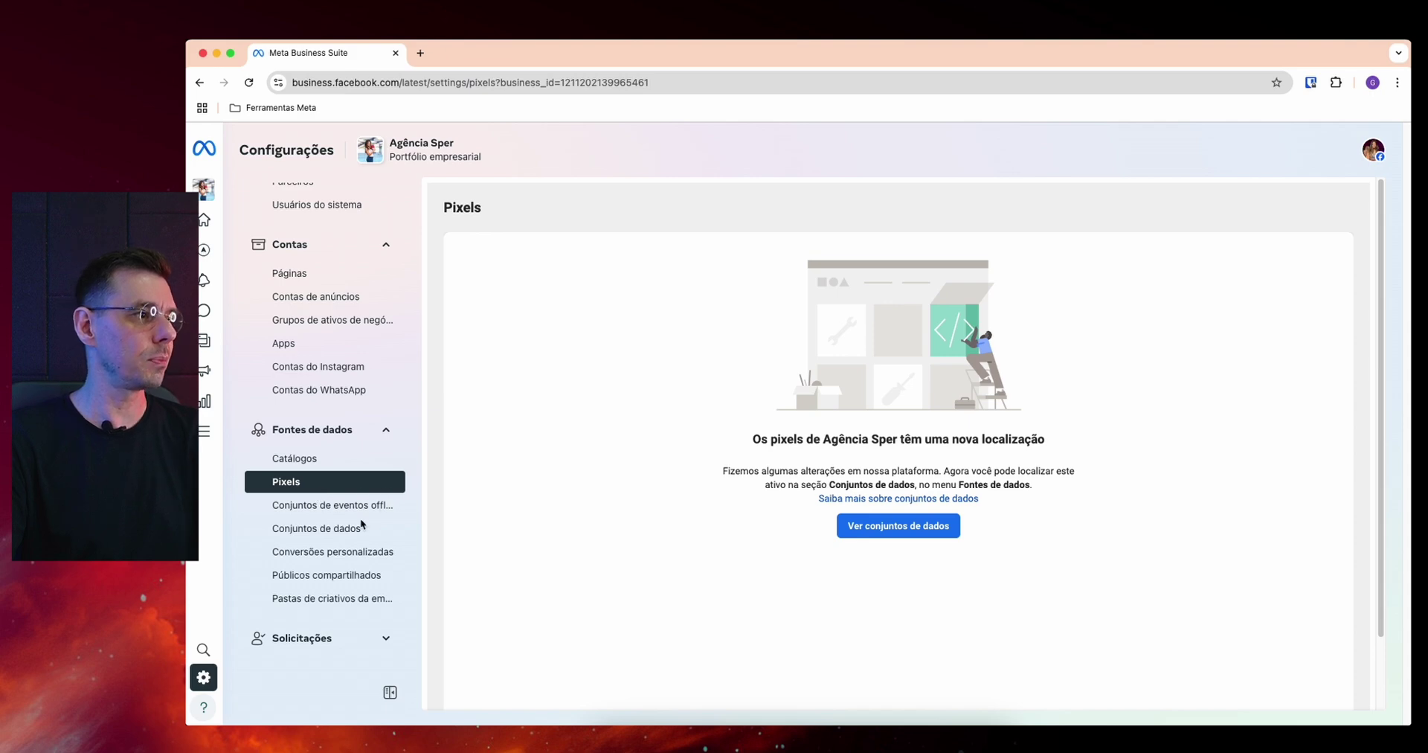
pyautogui.click(311, 528)
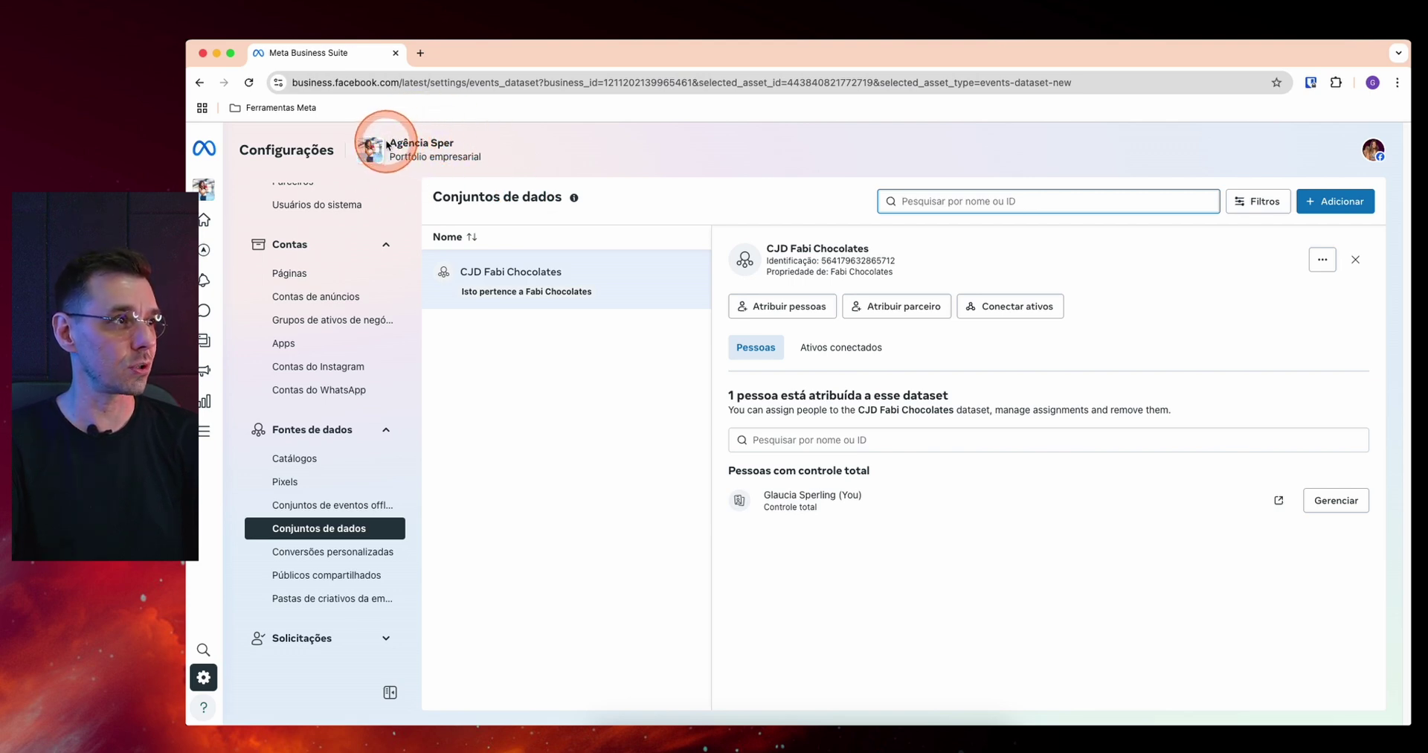
pyautogui.moveTo(389, 142); pyautogui.dragTo(444, 142)
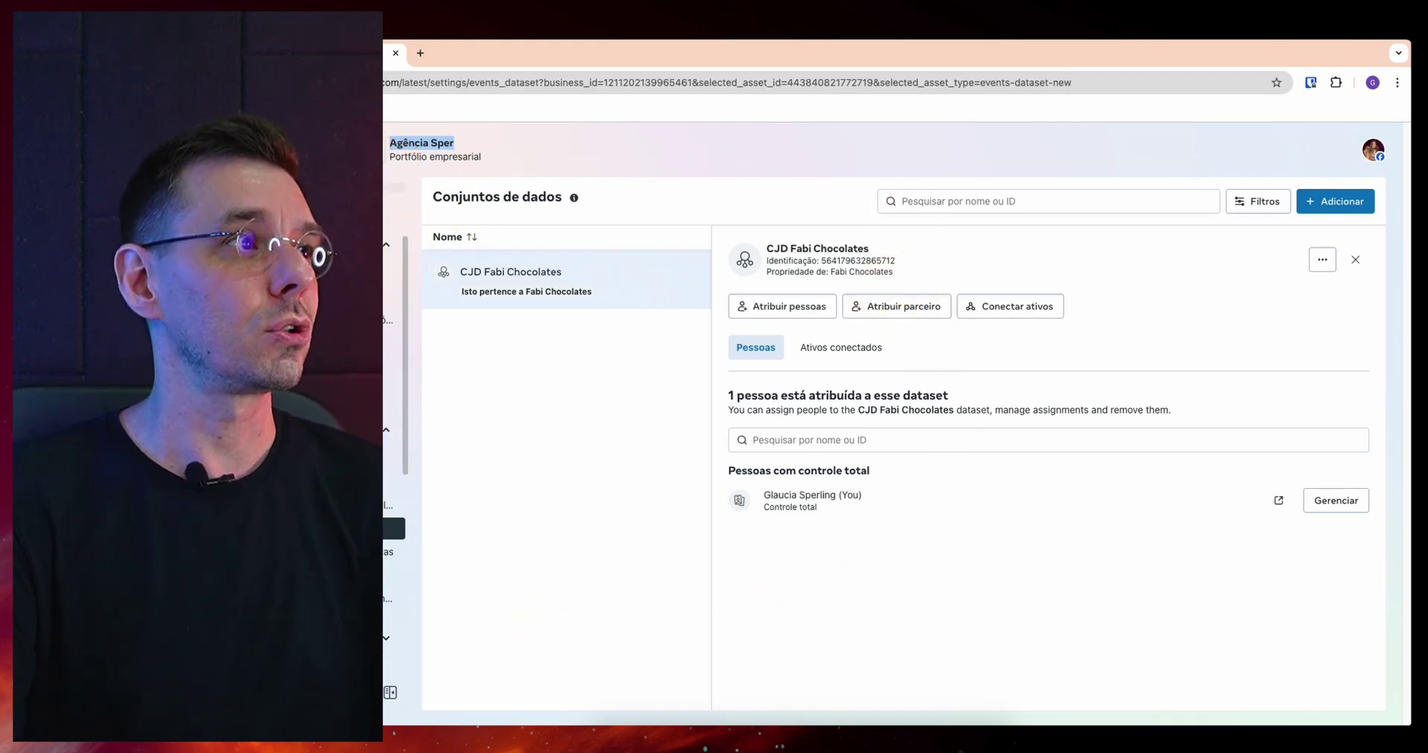
pyautogui.moveTo(388, 157); pyautogui.dragTo(452, 158)
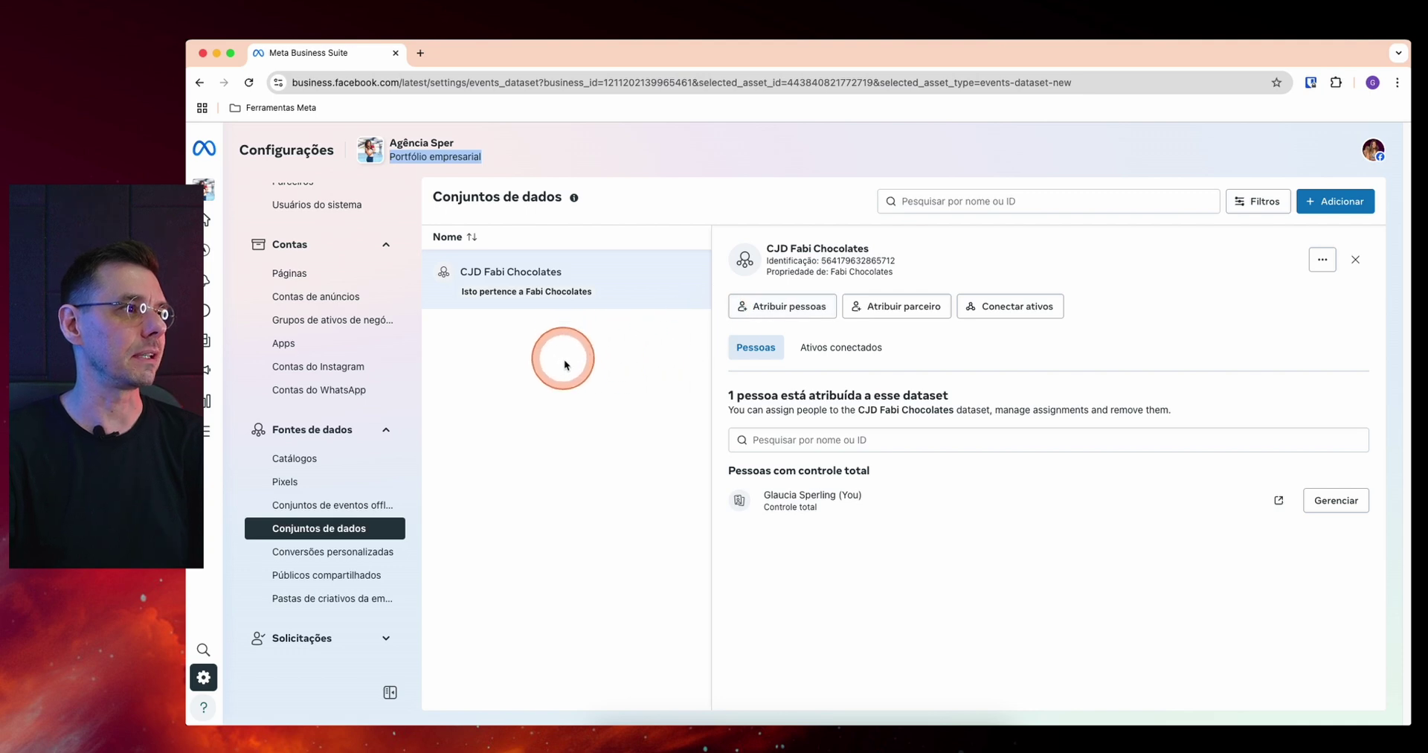
pyautogui.click(461, 305)
pyautogui.hotkey('ctrl', 'a')
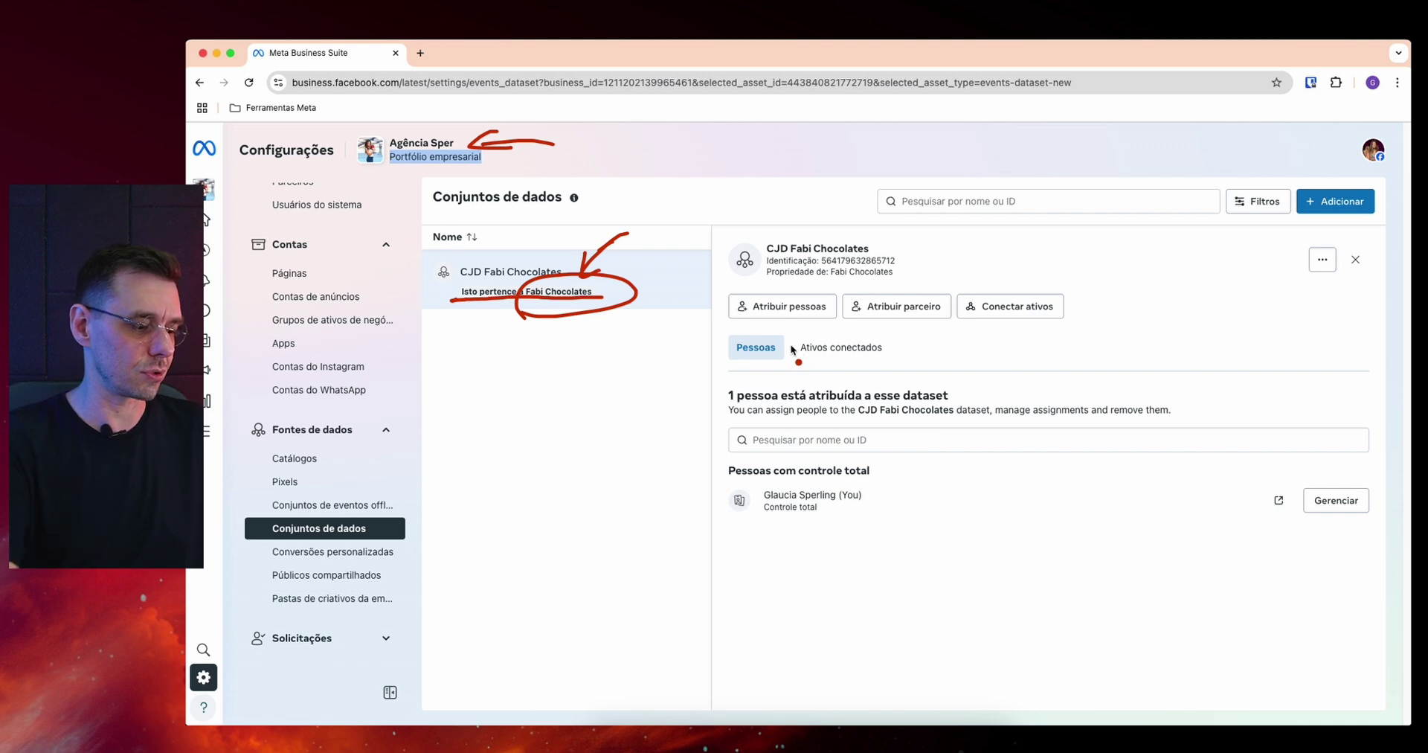
pyautogui.click(344, 535)
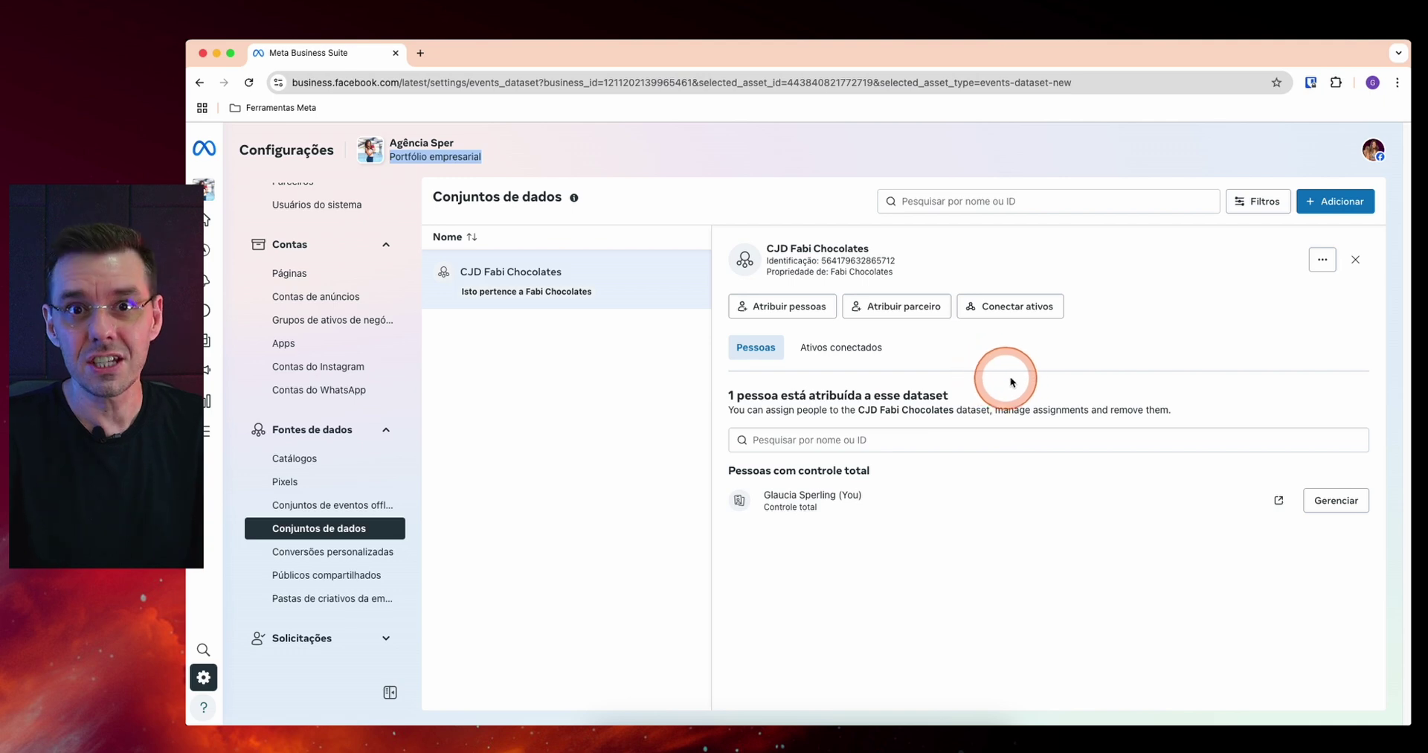
# Step: Start adding a dataset and review the Conversions API Gateway test drive option in the creation form
pyautogui.click(1330, 204)
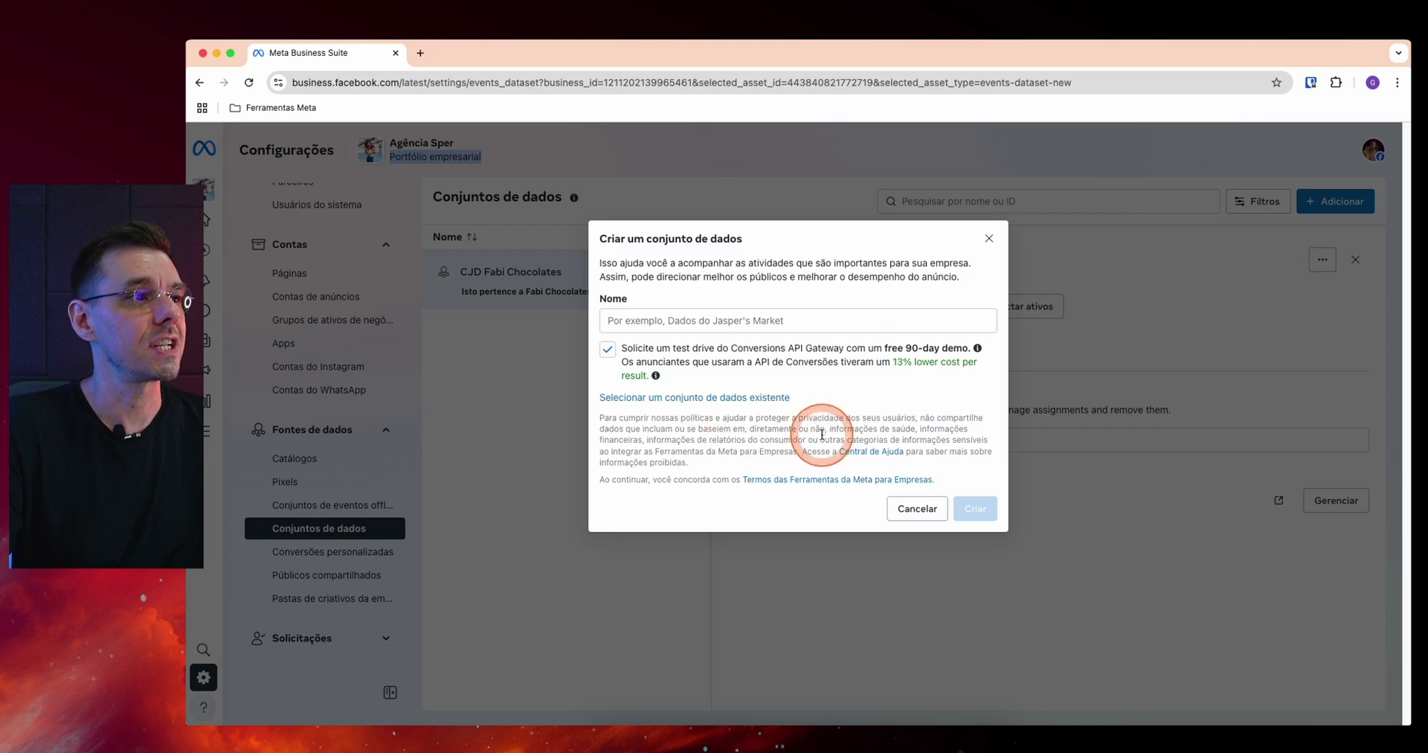
pyautogui.click(688, 322)
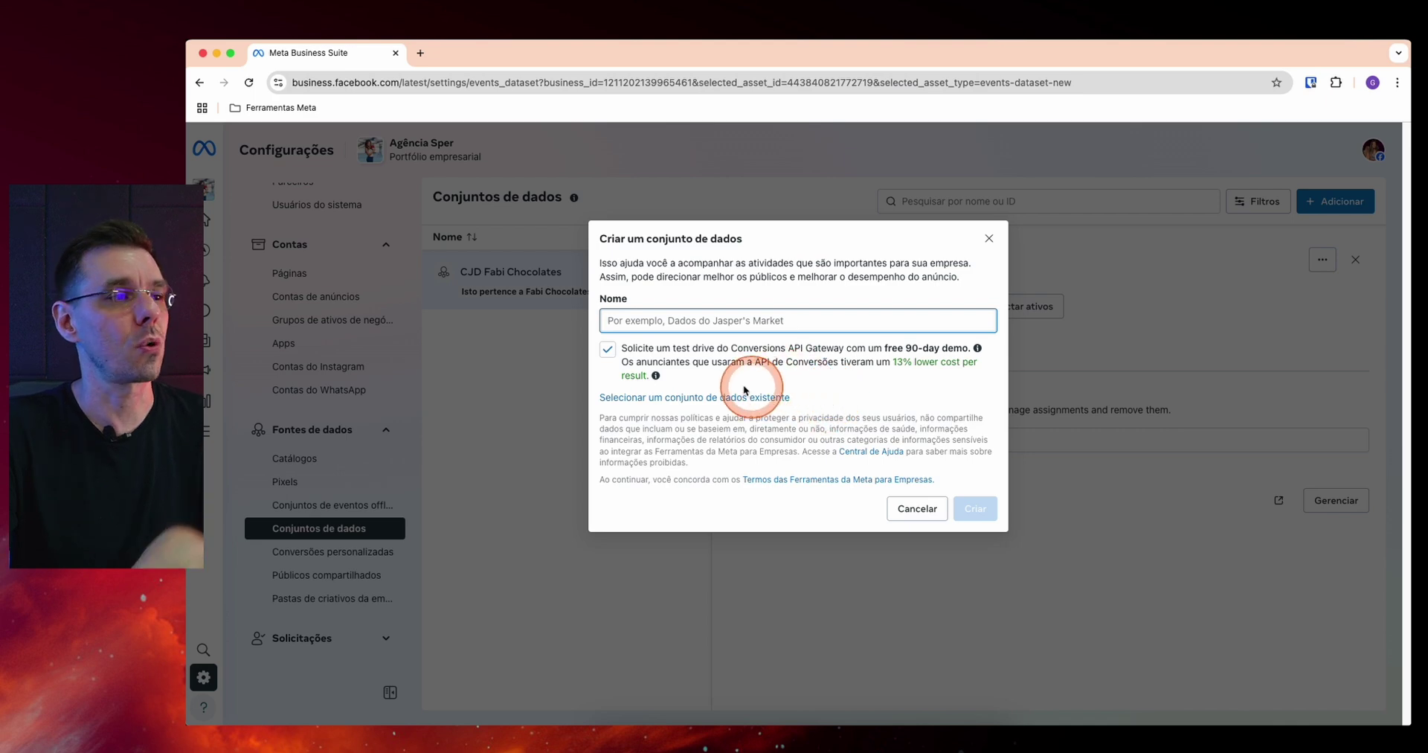
pyautogui.moveTo(625, 356); pyautogui.dragTo(657, 355)
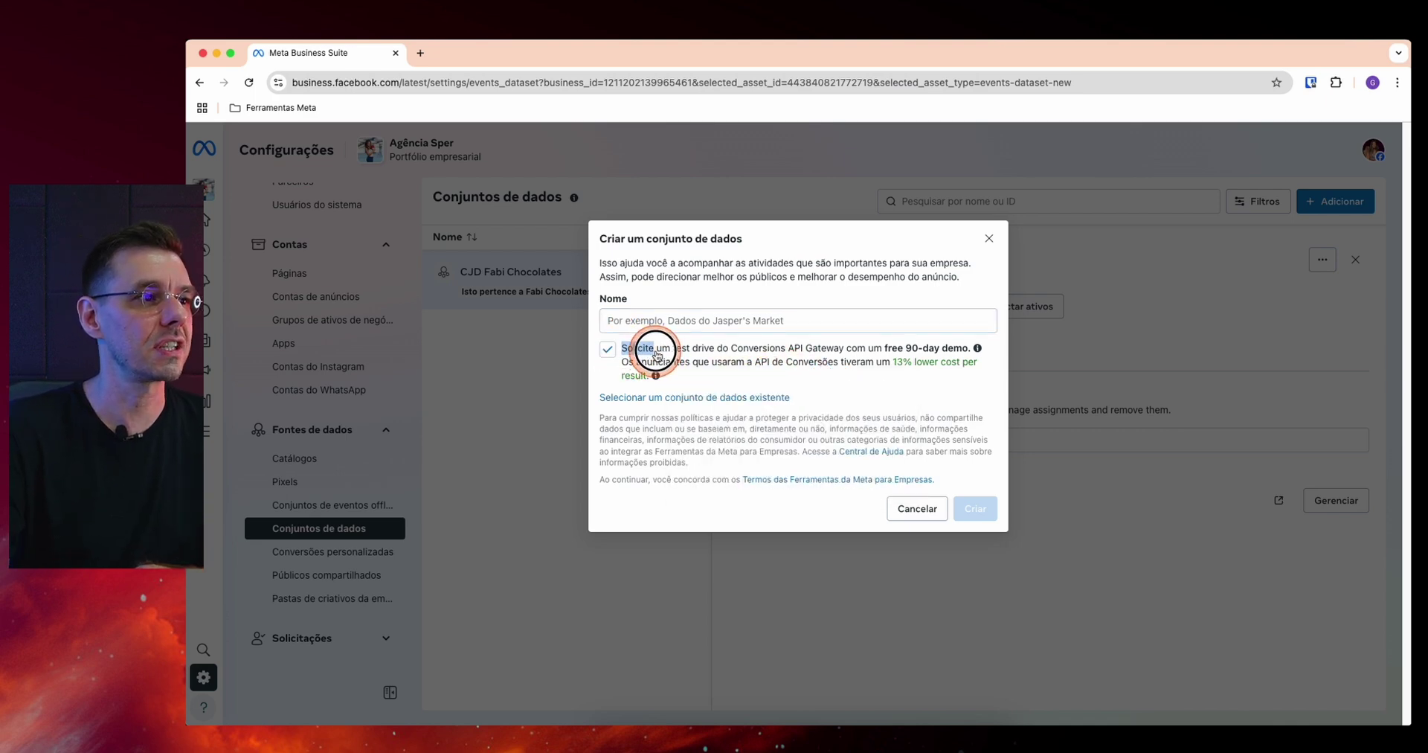
pyautogui.moveTo(748, 349); pyautogui.dragTo(764, 354)
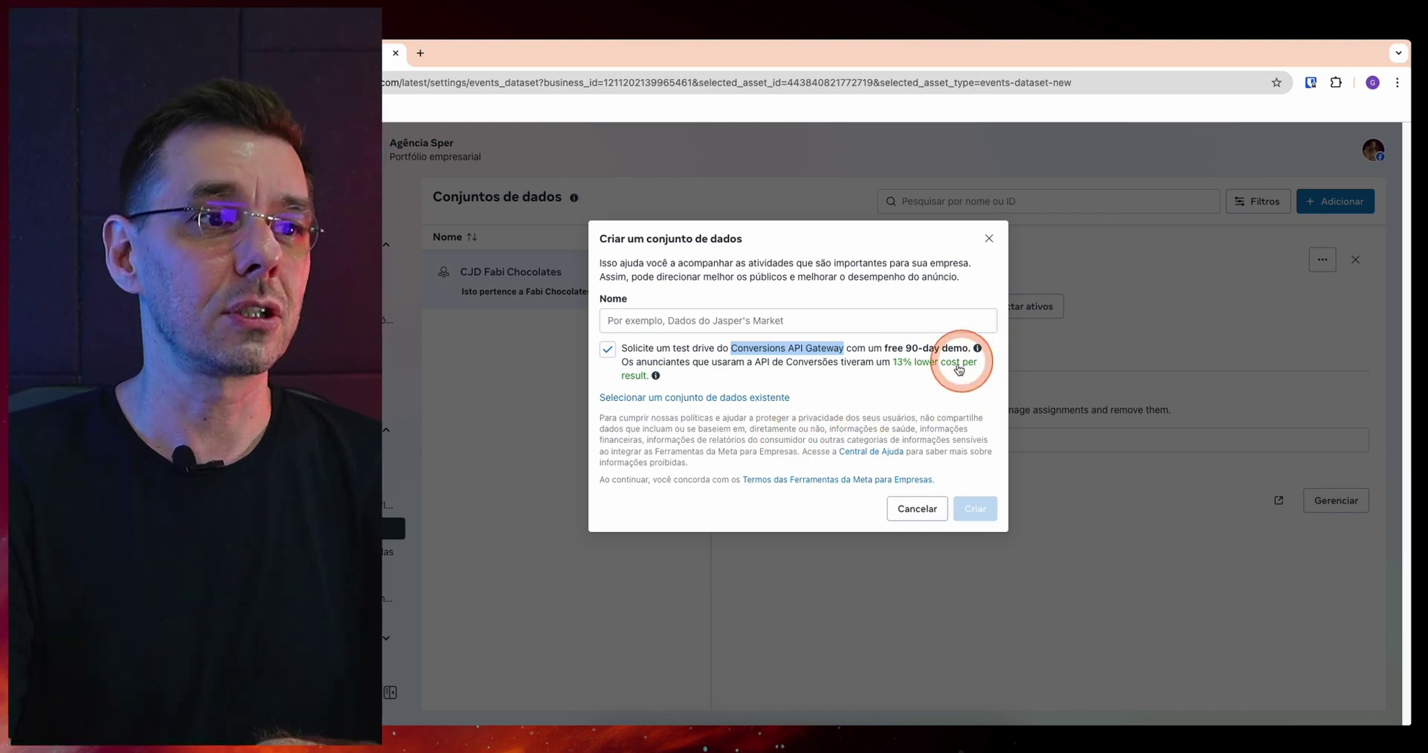
pyautogui.moveTo(978, 353)
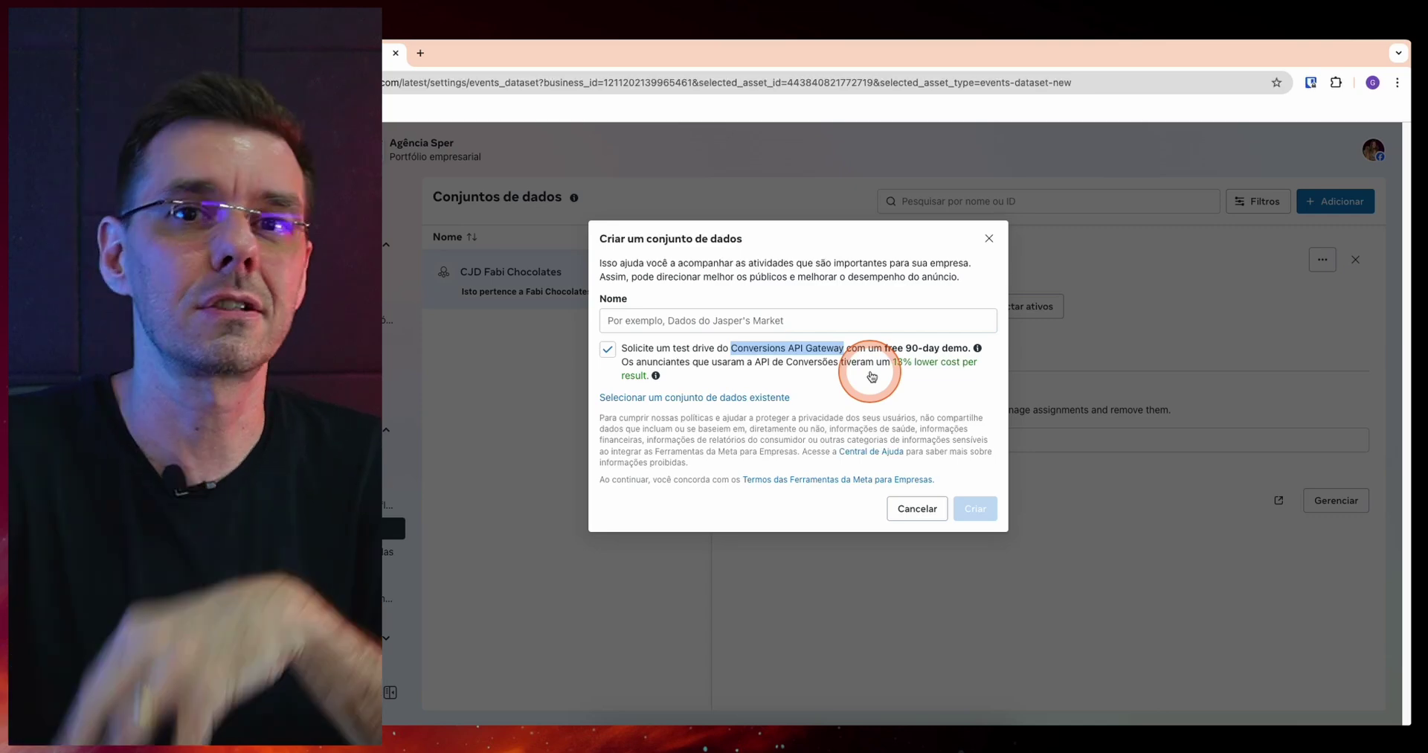
# Step: Turn off the Conversions API Gateway test drive request for the new dataset
pyautogui.click(711, 347)
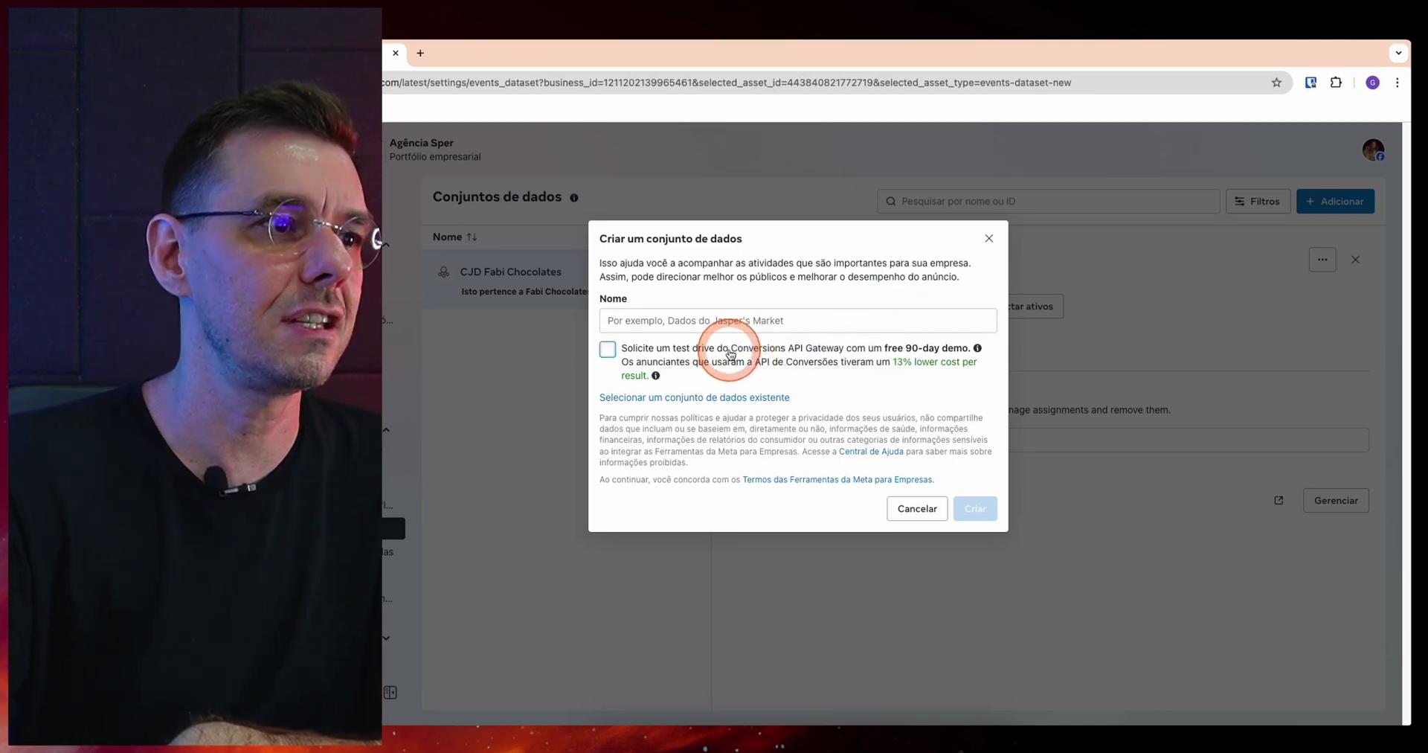
pyautogui.moveTo(730, 351); pyautogui.dragTo(815, 350)
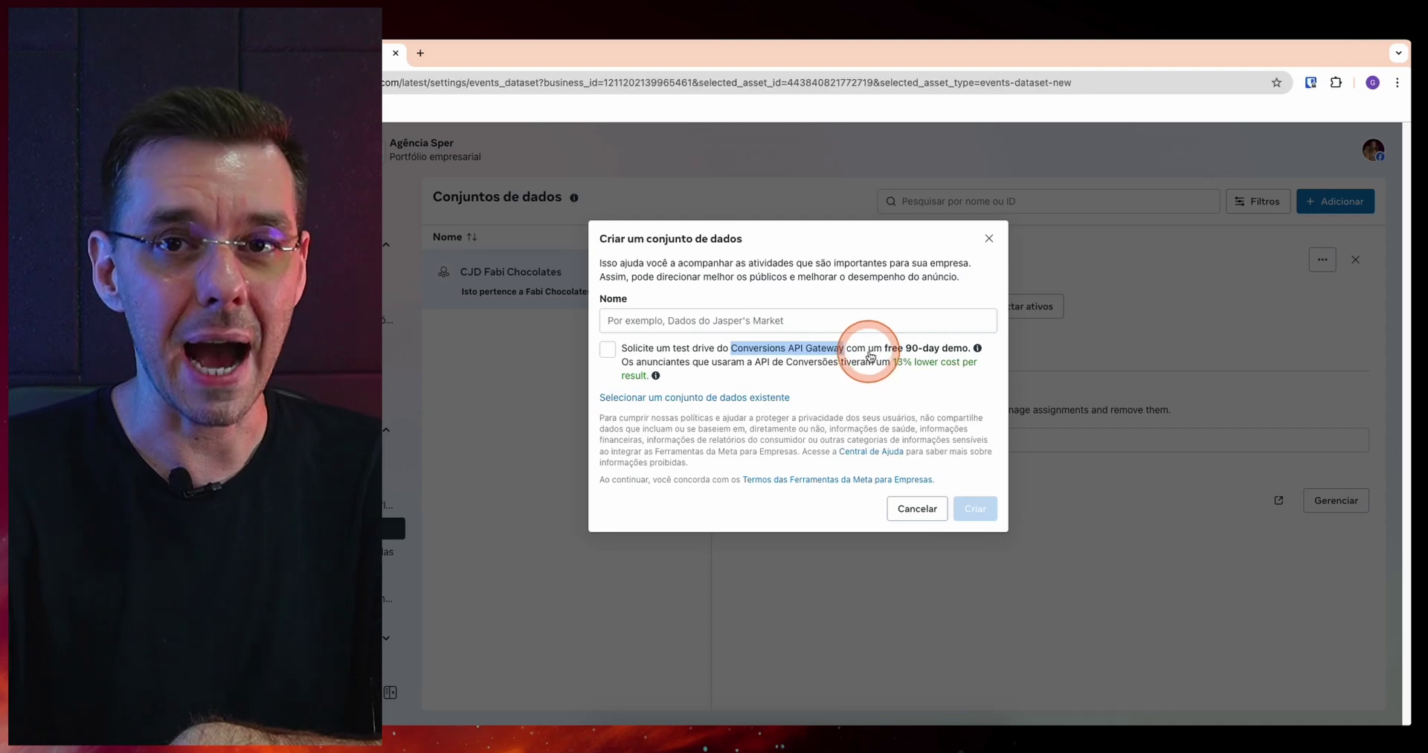
pyautogui.moveTo(629, 354); pyautogui.dragTo(662, 355)
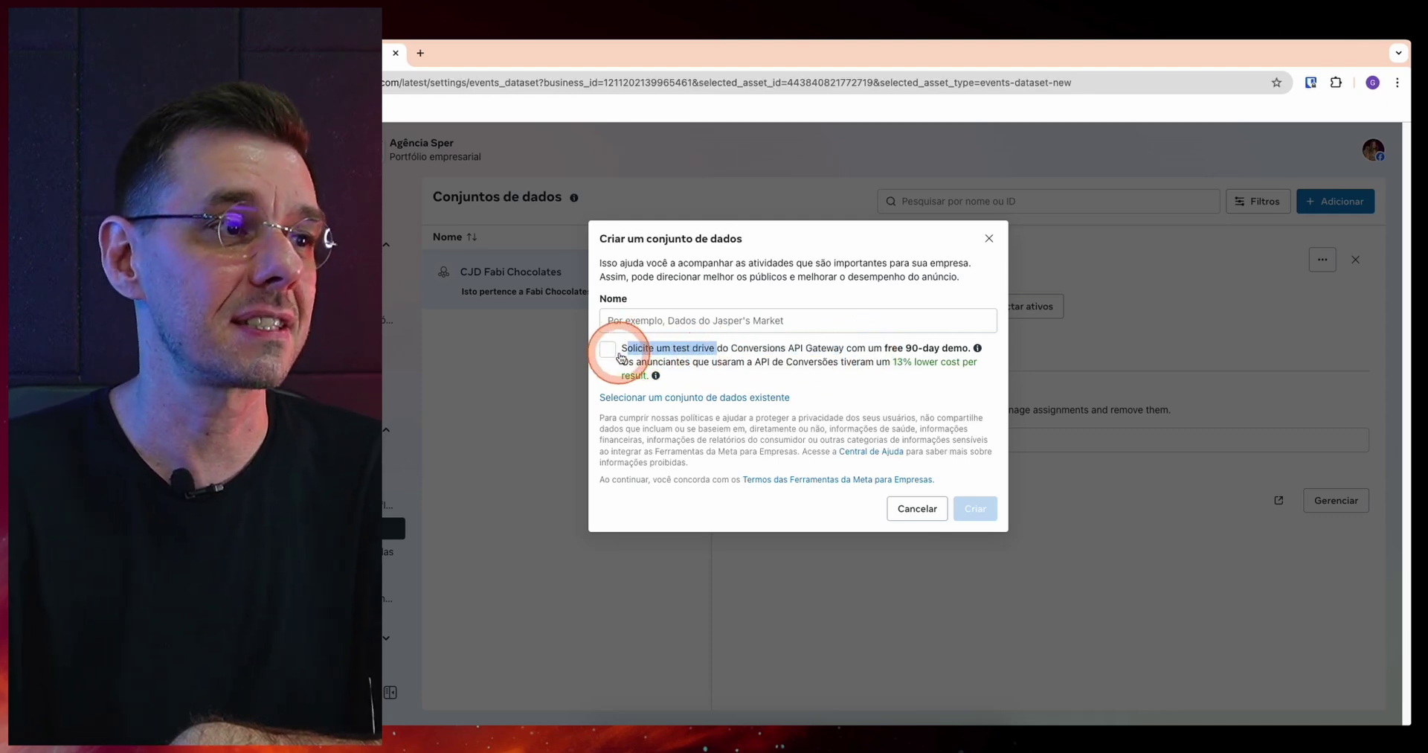
pyautogui.click(609, 352)
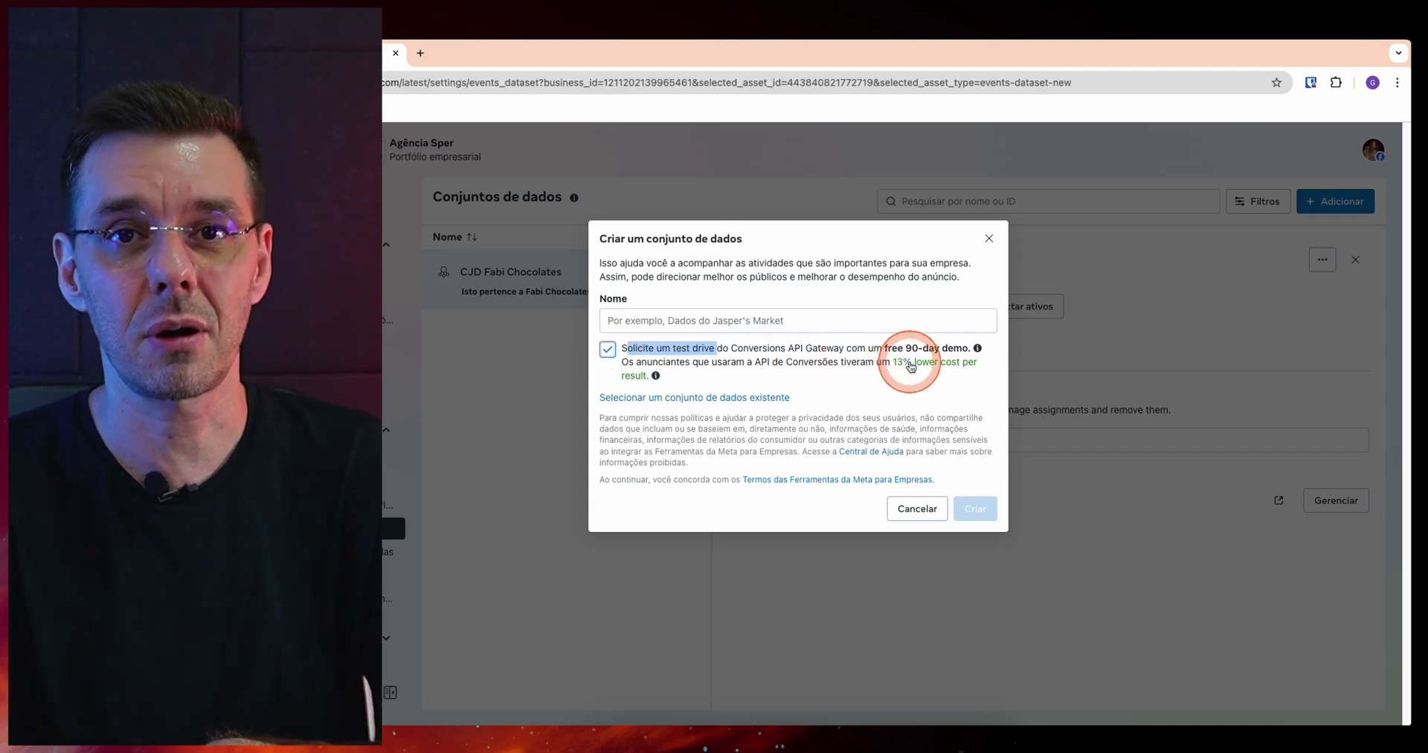
pyautogui.moveTo(731, 348); pyautogui.dragTo(845, 350)
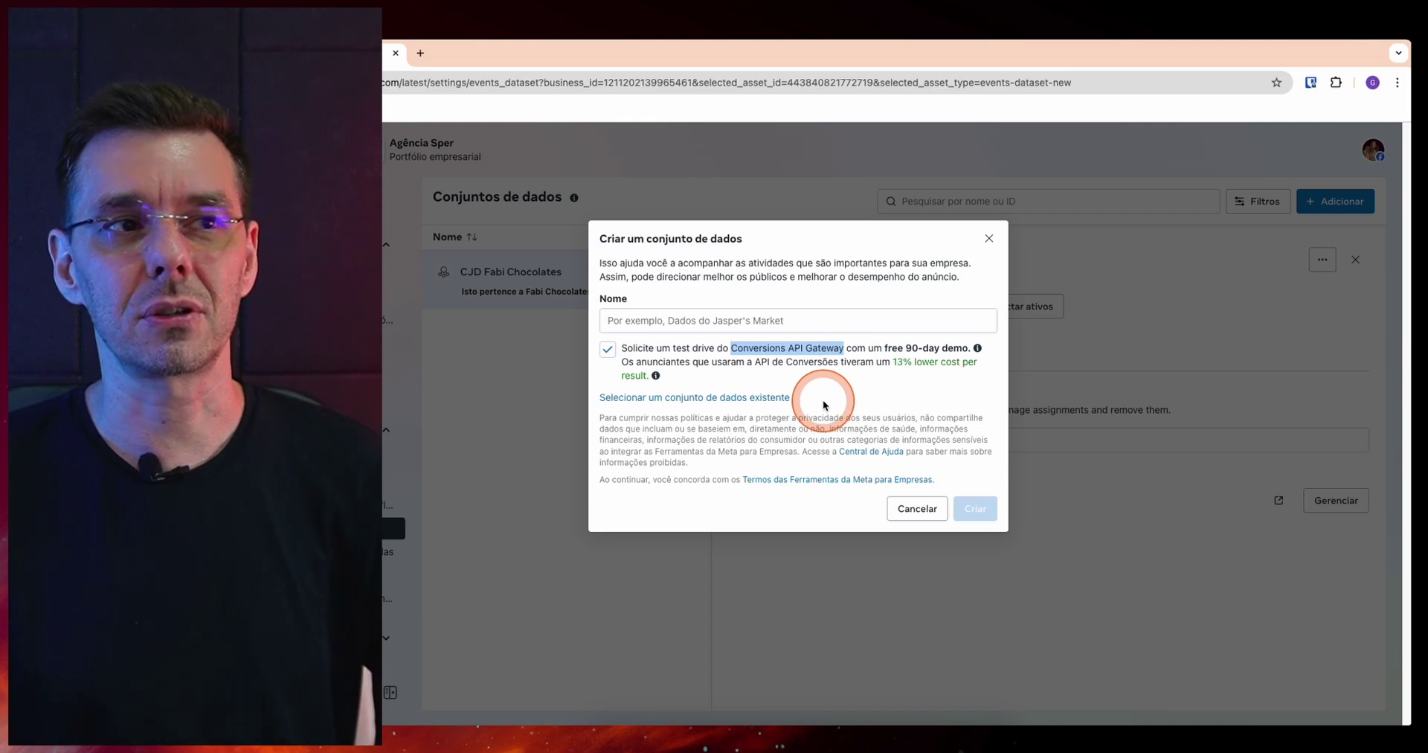
pyautogui.click(797, 349)
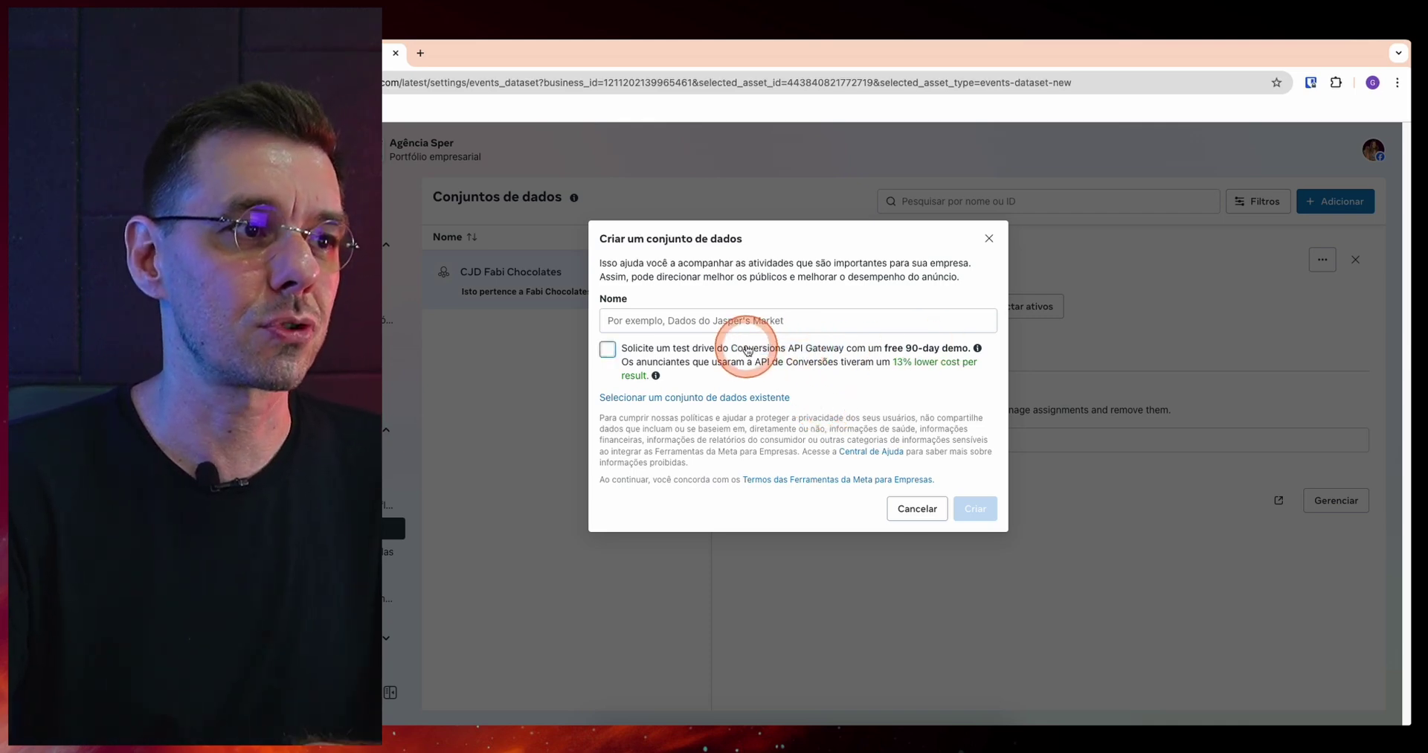
pyautogui.moveTo(736, 348); pyautogui.dragTo(827, 351)
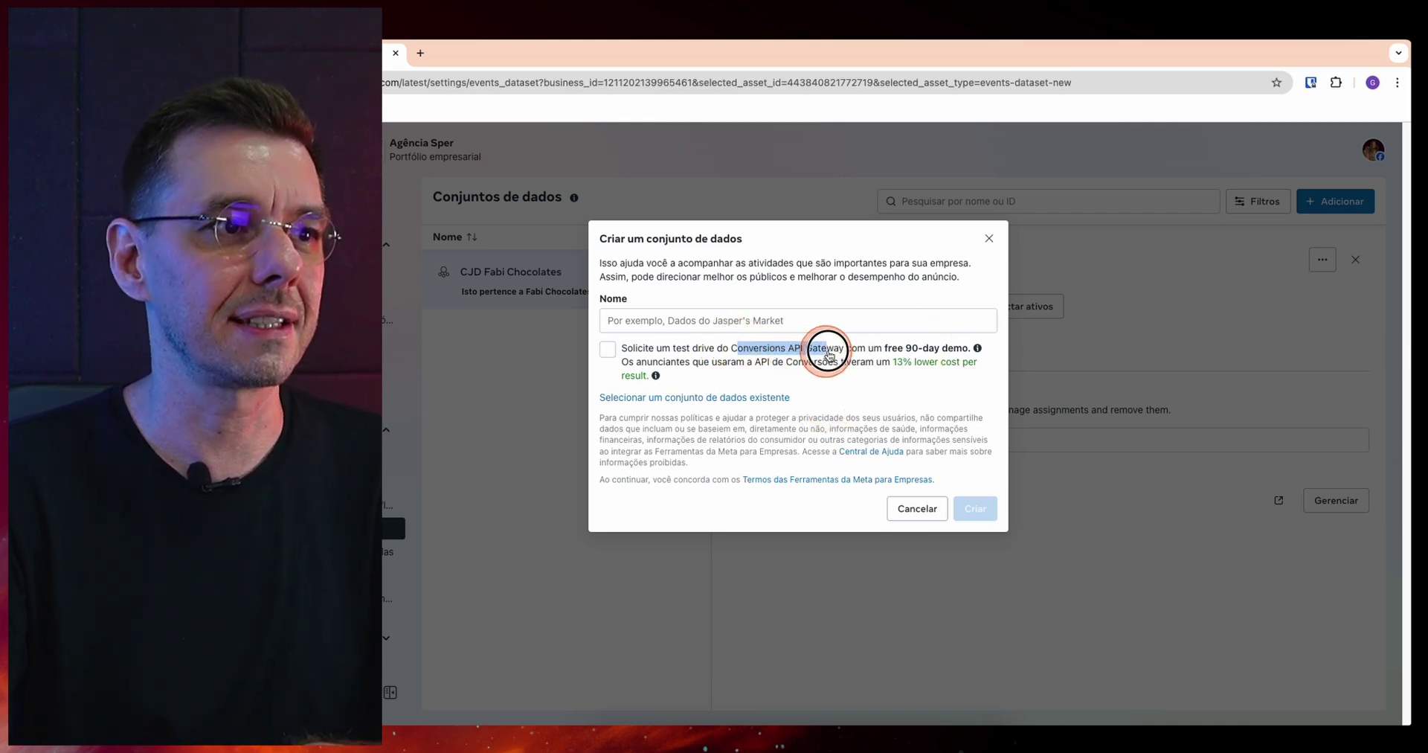
pyautogui.click(781, 368)
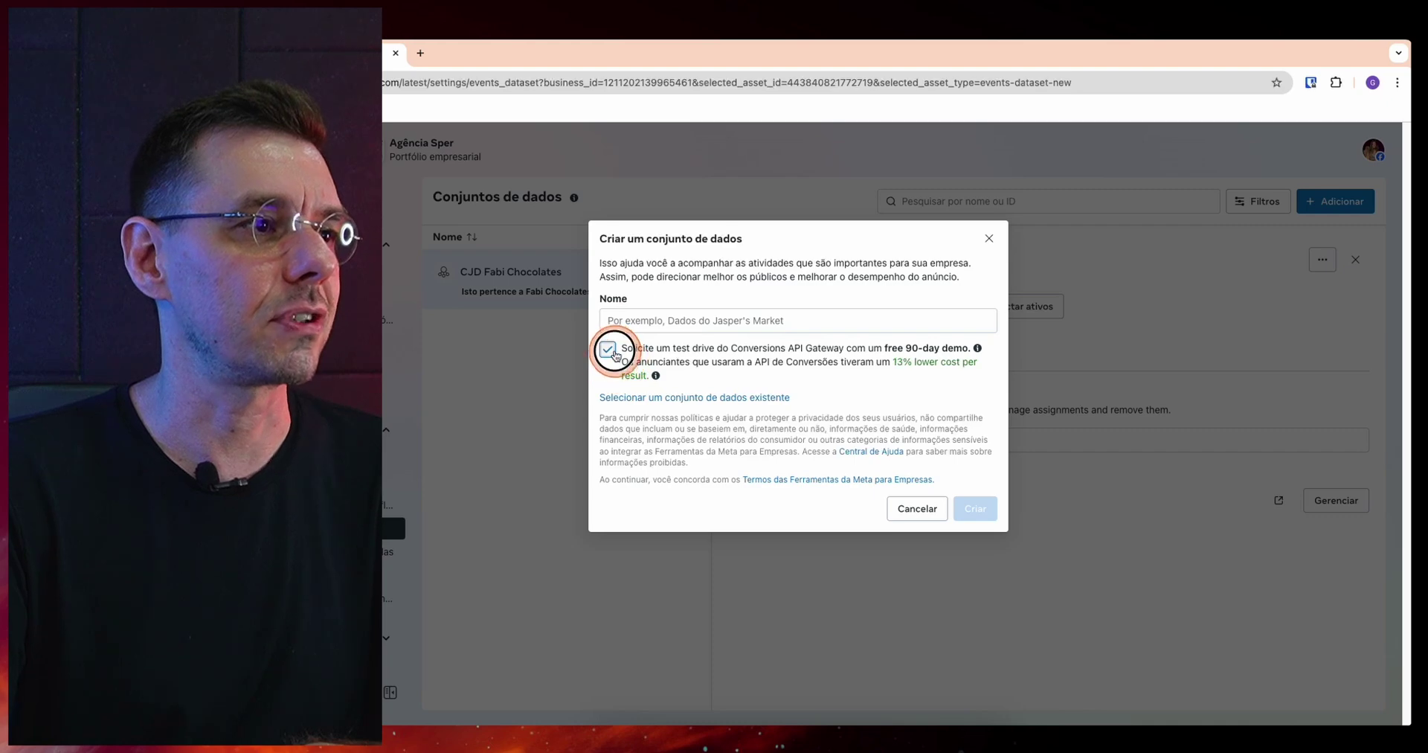
pyautogui.click(614, 354)
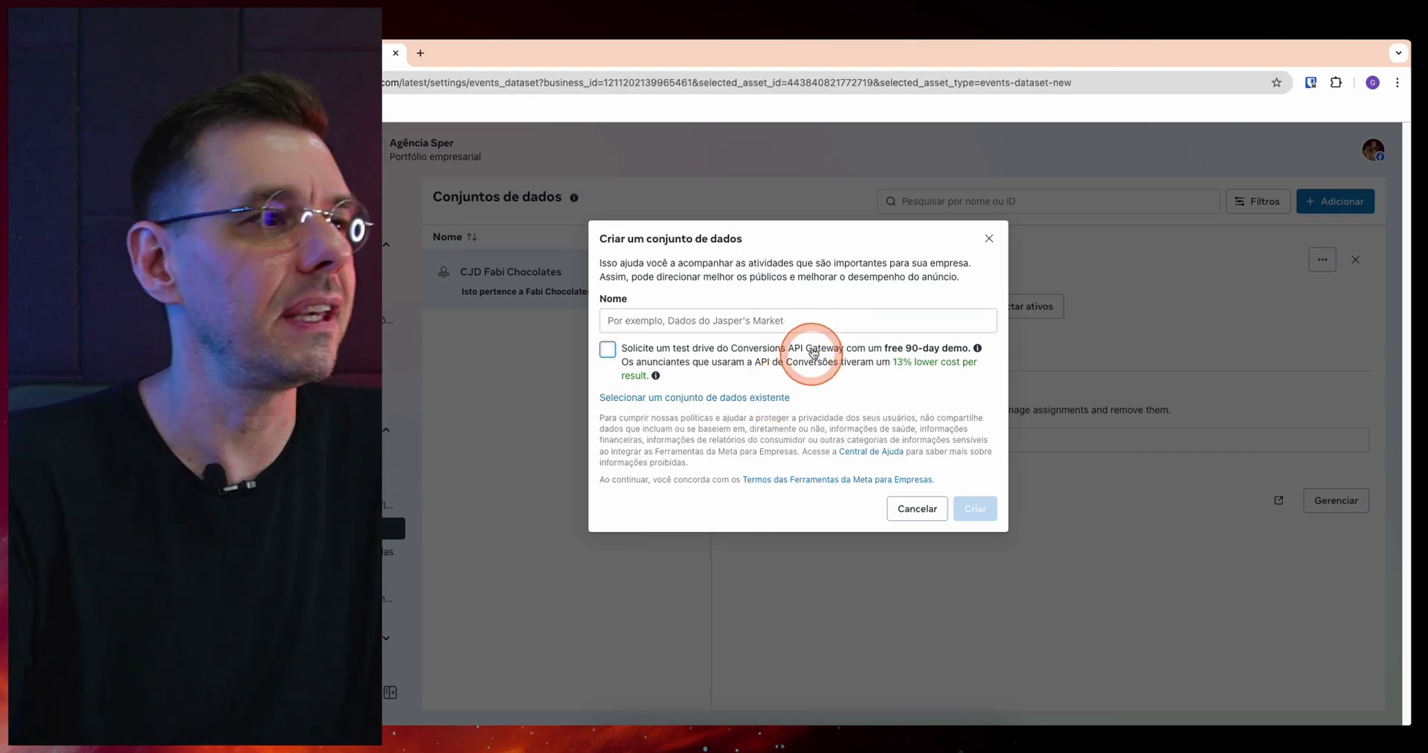
pyautogui.click(650, 324)
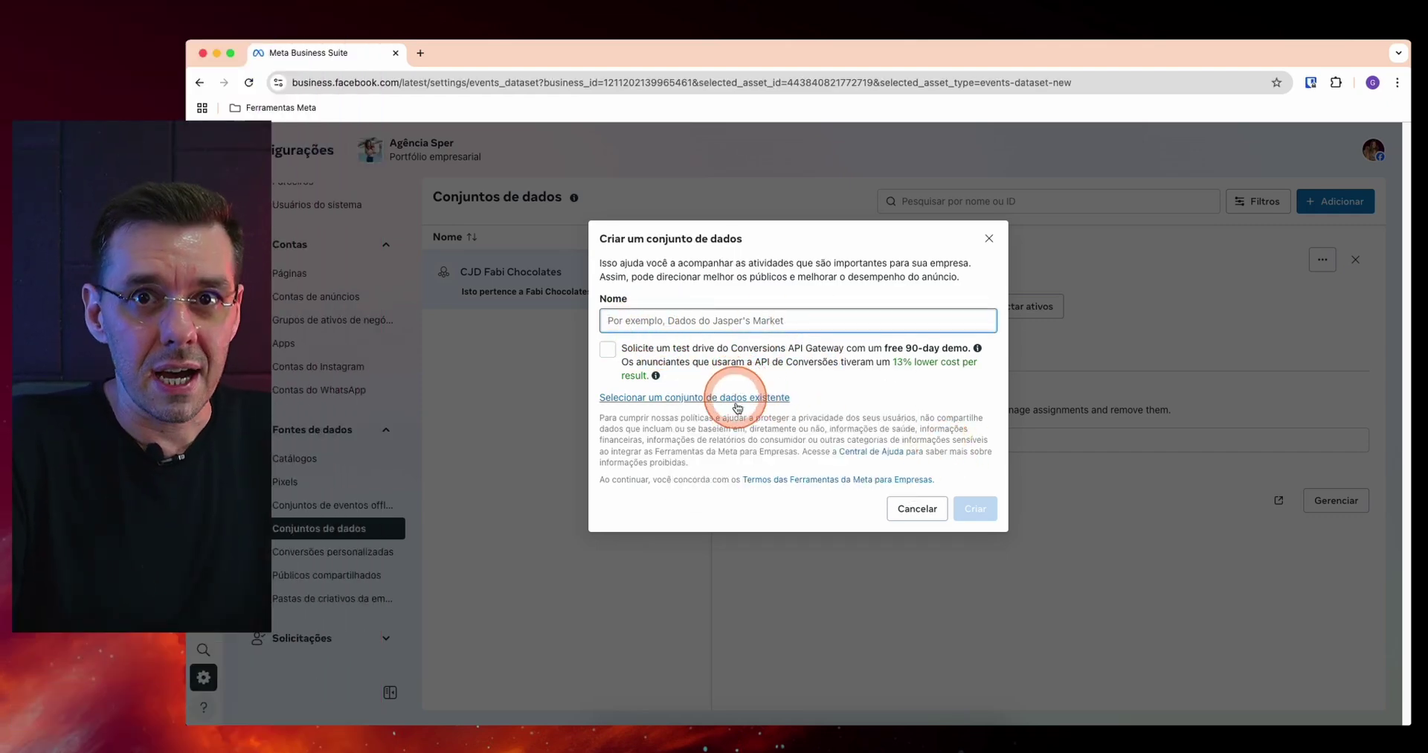
# Step: Switch to using an existing dataset, choose CJD Fabi Chocolates and proceed with connecting it
pyautogui.click(657, 398)
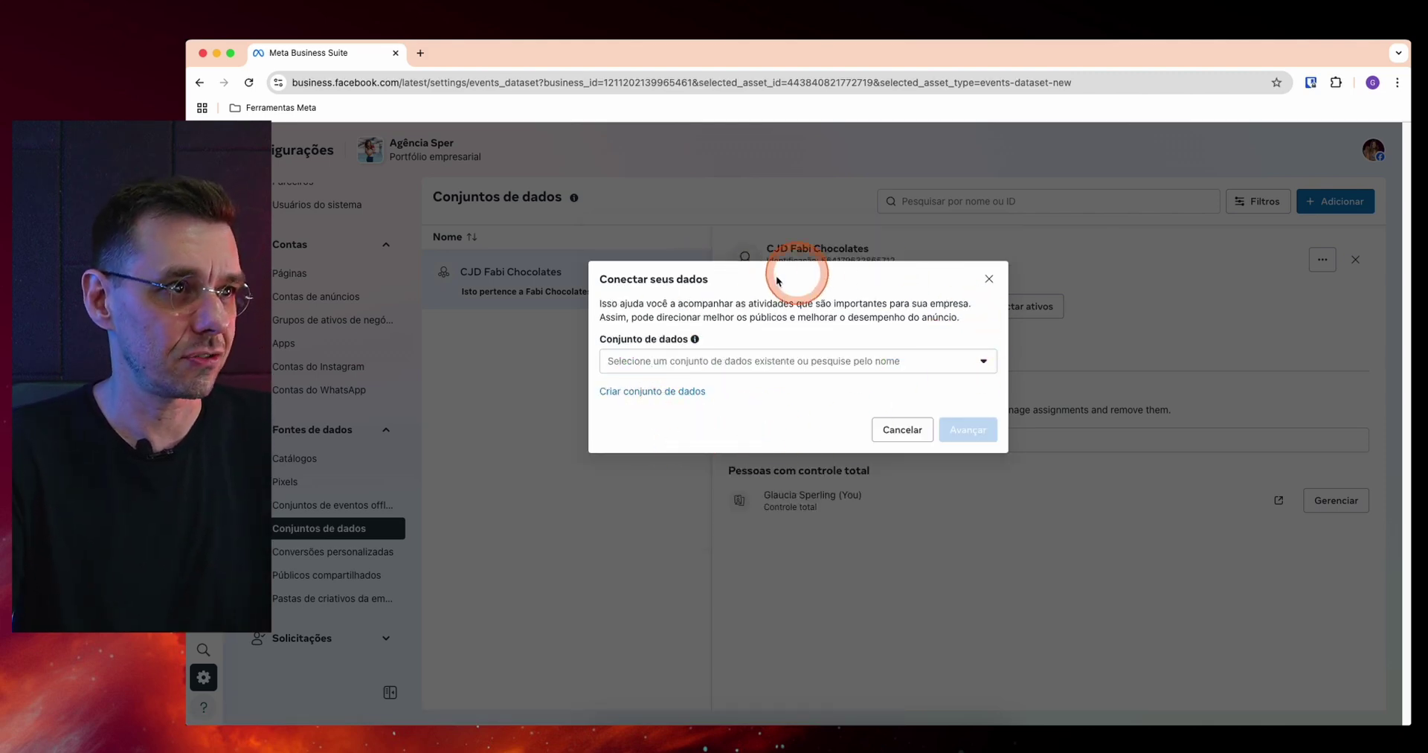
pyautogui.click(652, 366)
pyautogui.click(669, 447)
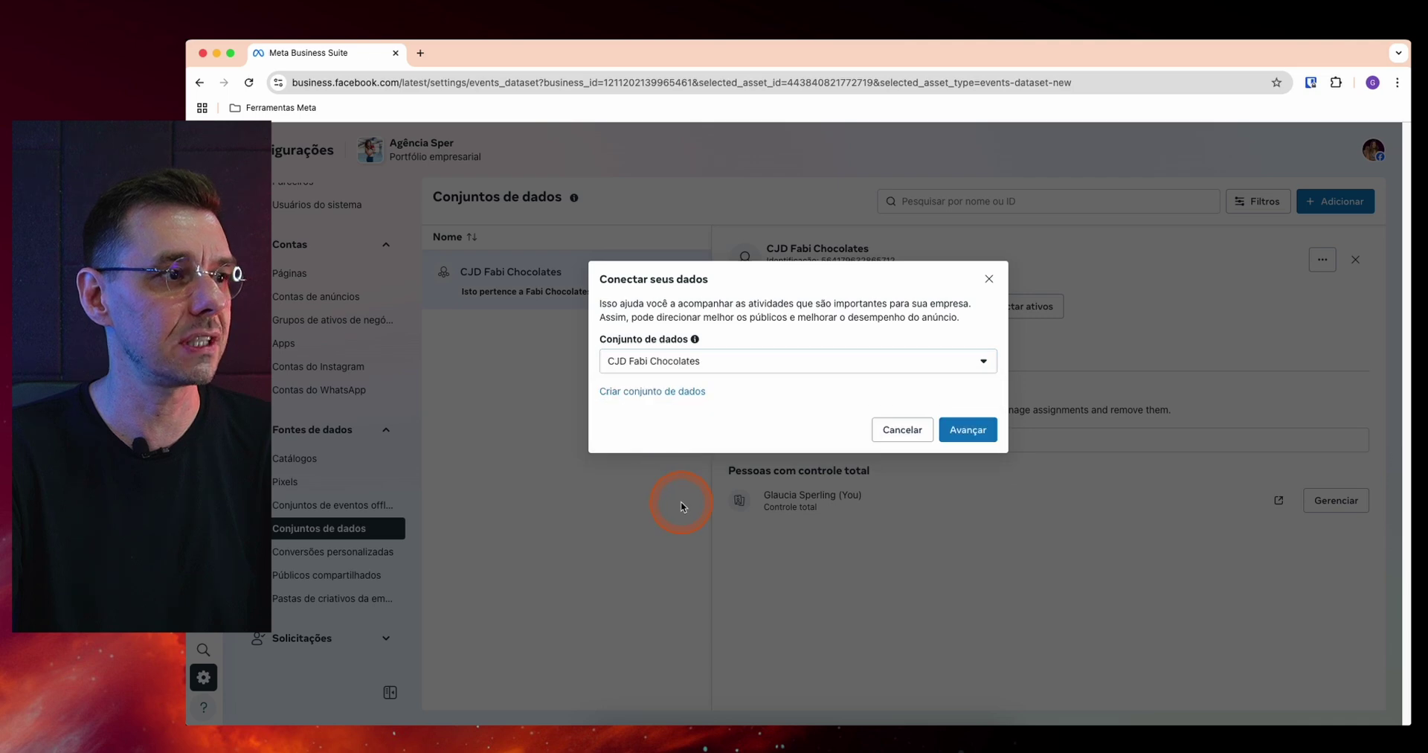
pyautogui.click(967, 430)
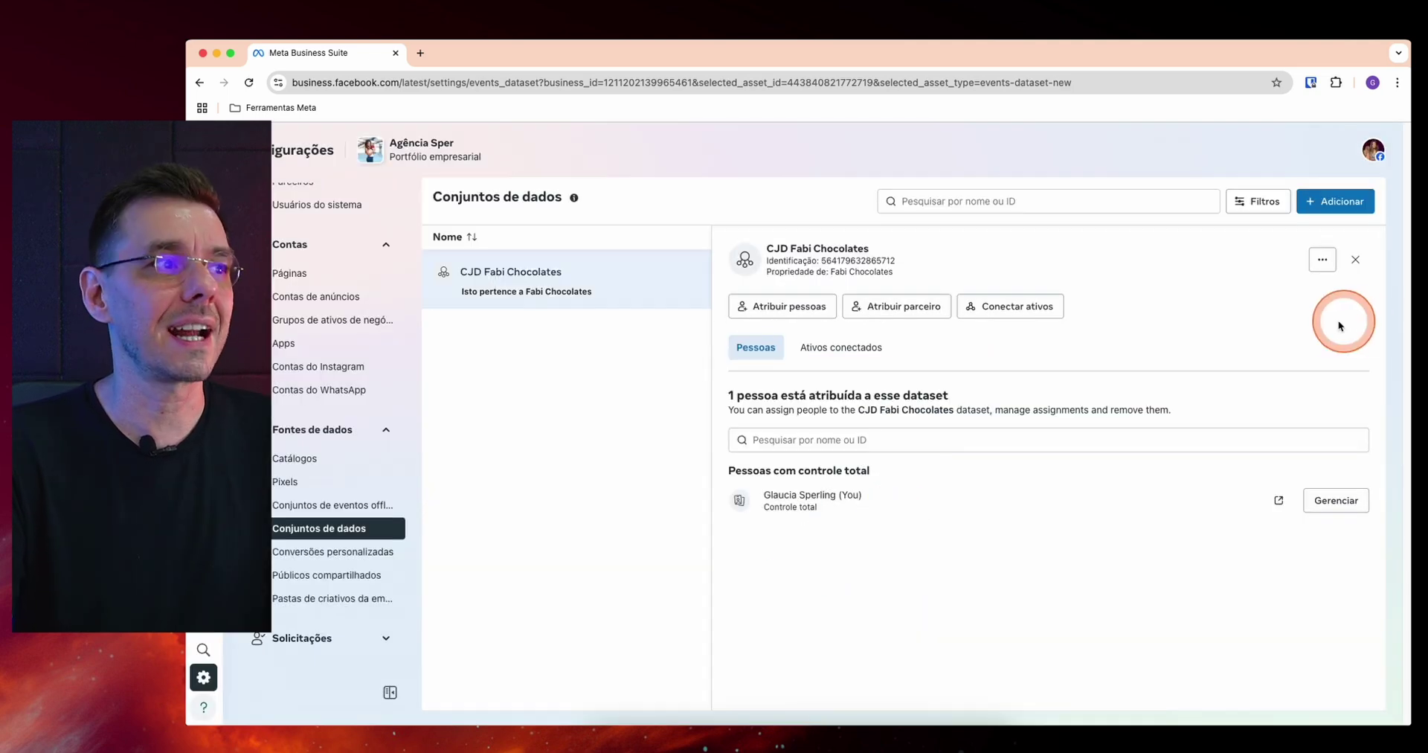
# Step: Start adding a dataset, check the existing dataset choices, and switch to creating a new dataset
pyautogui.click(1328, 203)
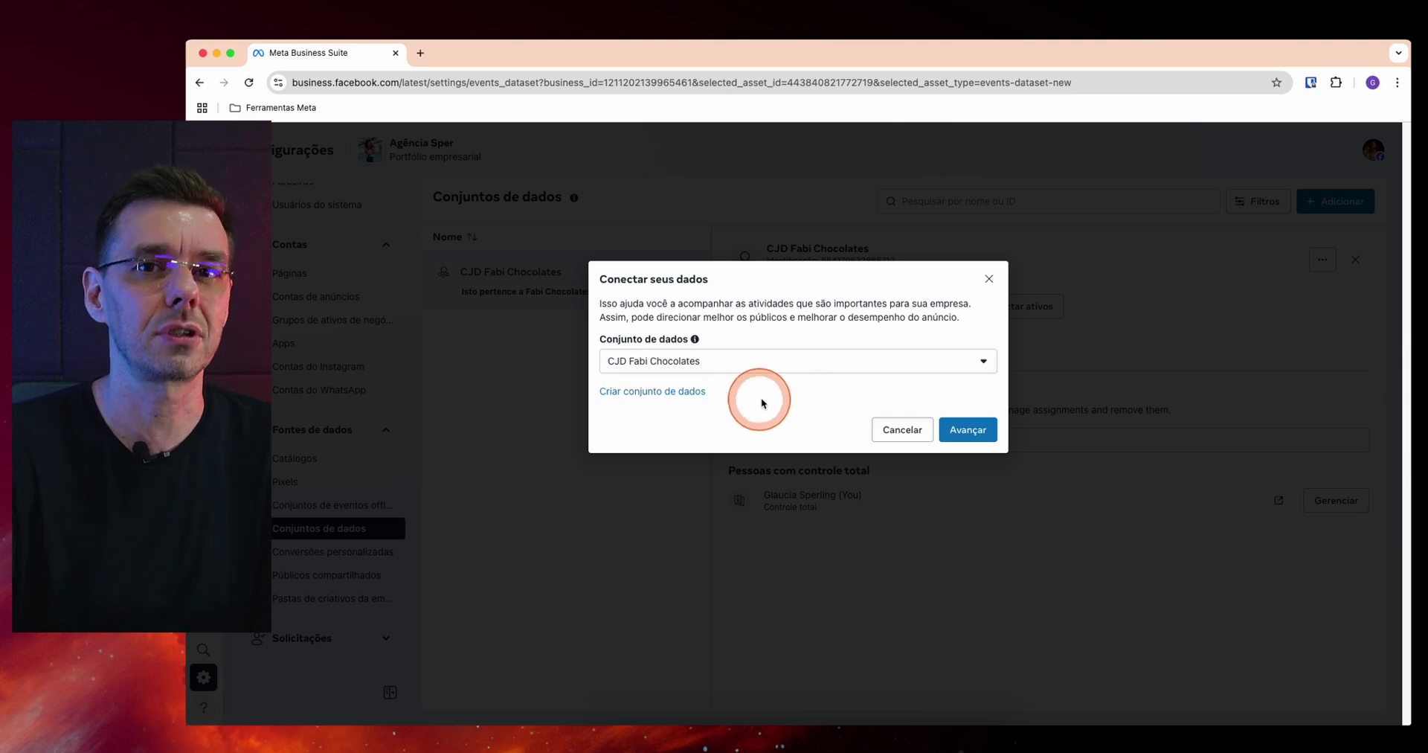
pyautogui.click(708, 364)
pyautogui.click(703, 355)
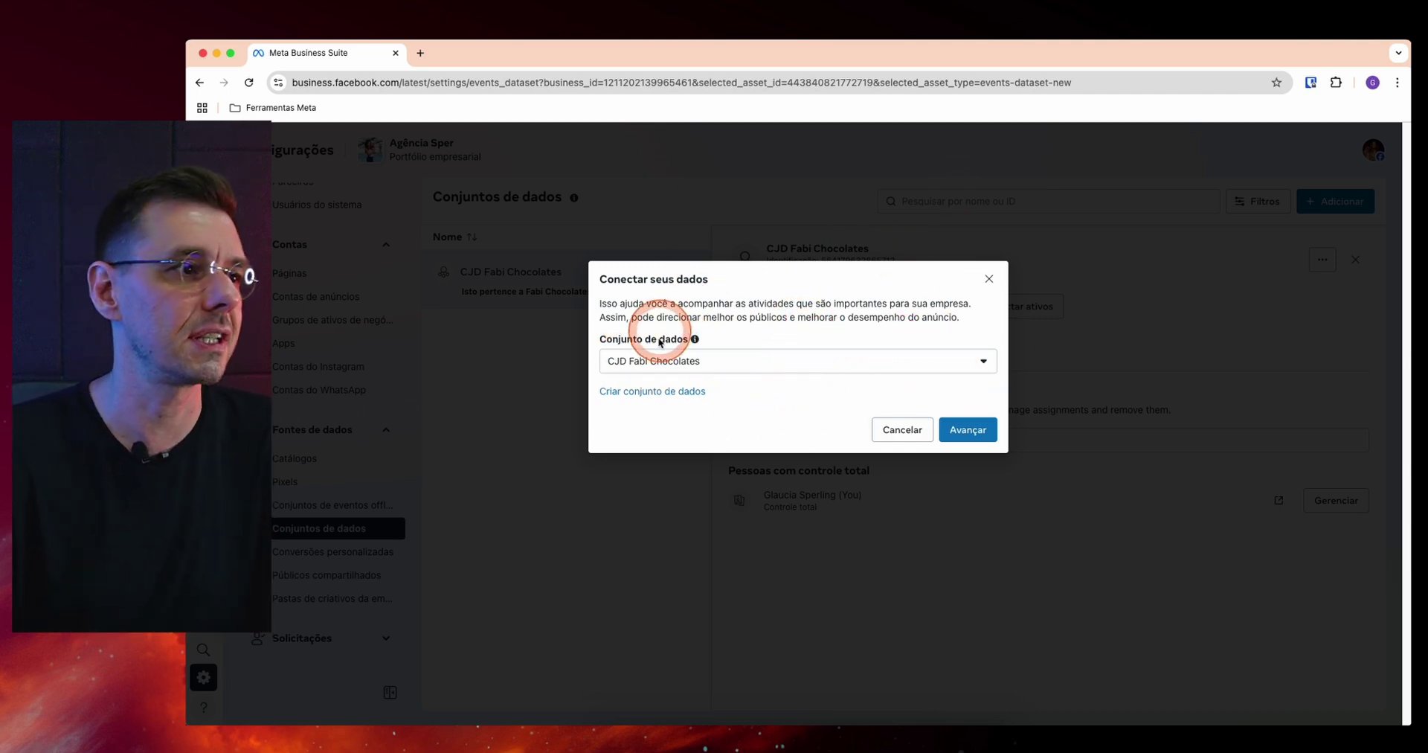
pyautogui.click(652, 392)
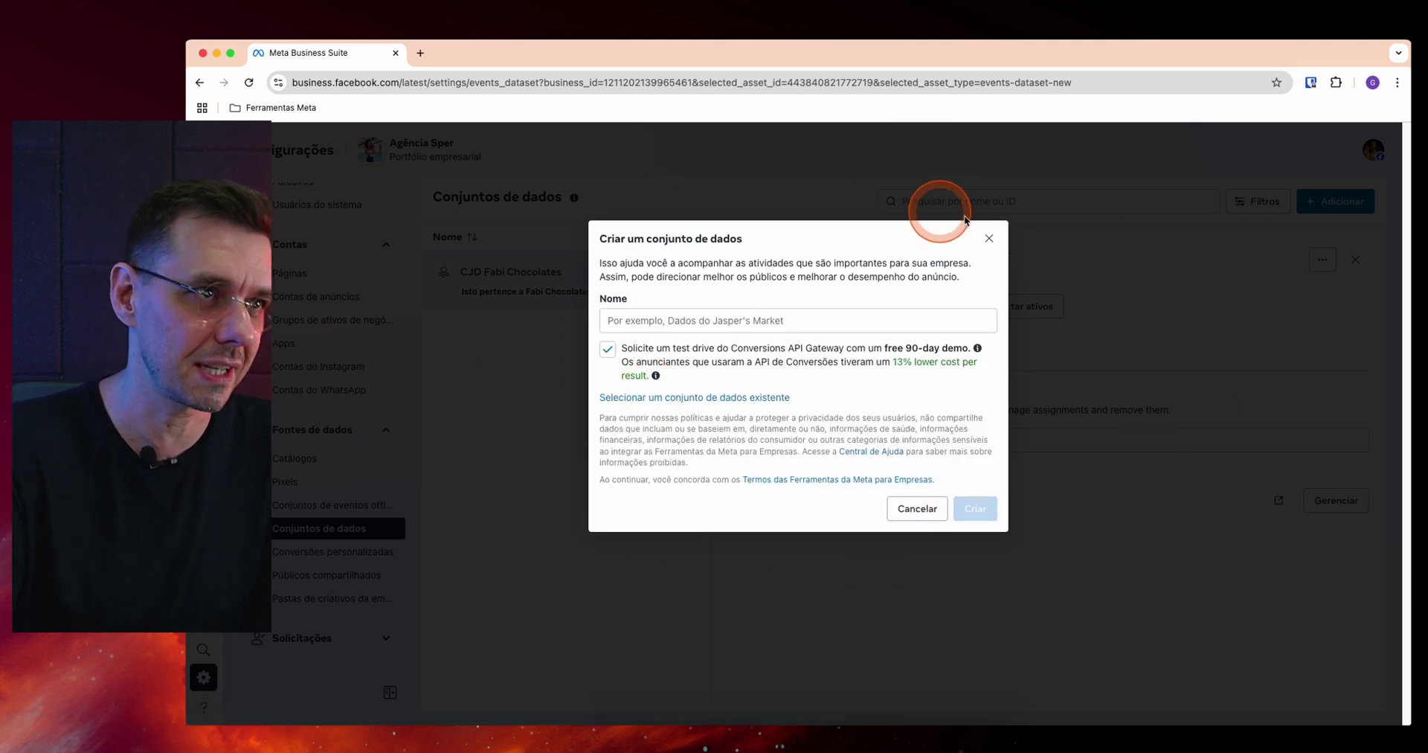
# Step: Name the new dataset CD Agência Sper [01-02-2025] and create it
pyautogui.click(737, 320)
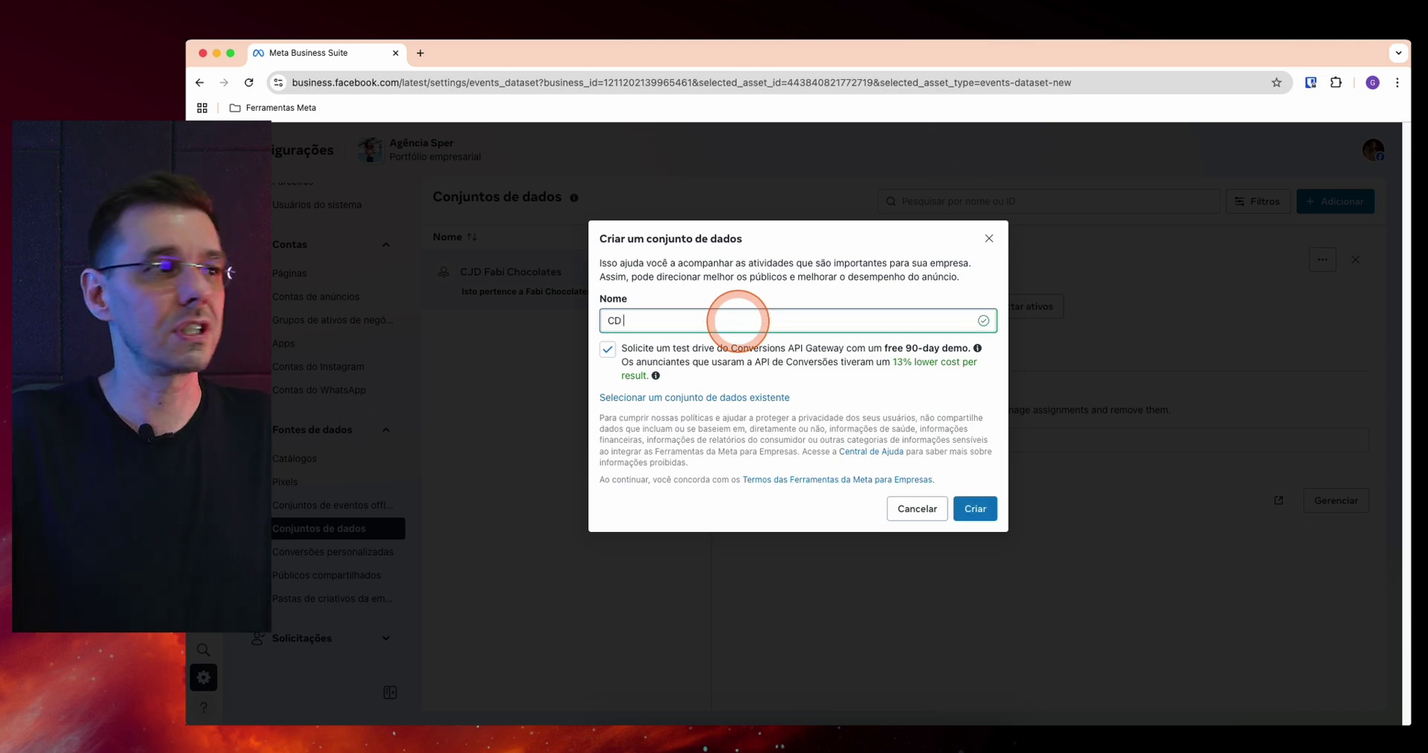
pyautogui.write('CD Agência Sper')
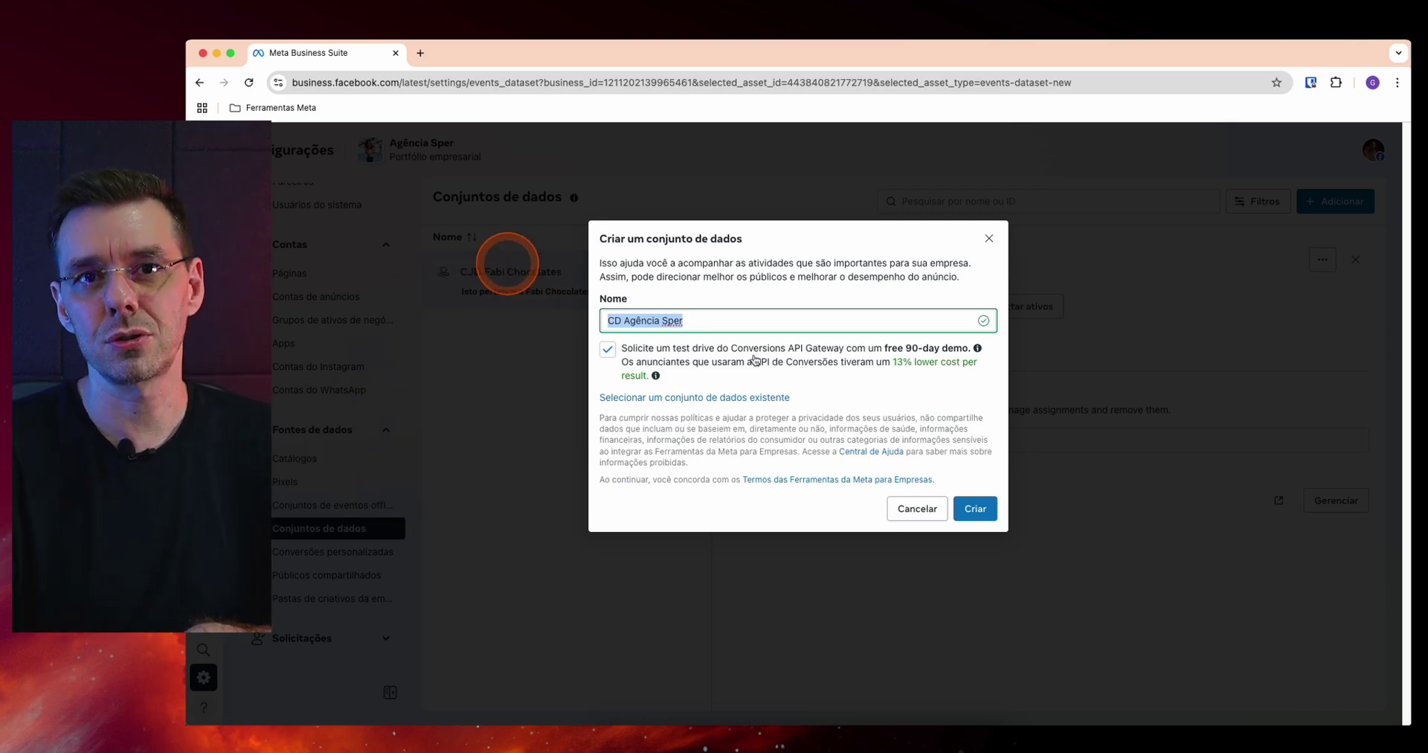
pyautogui.click(722, 322)
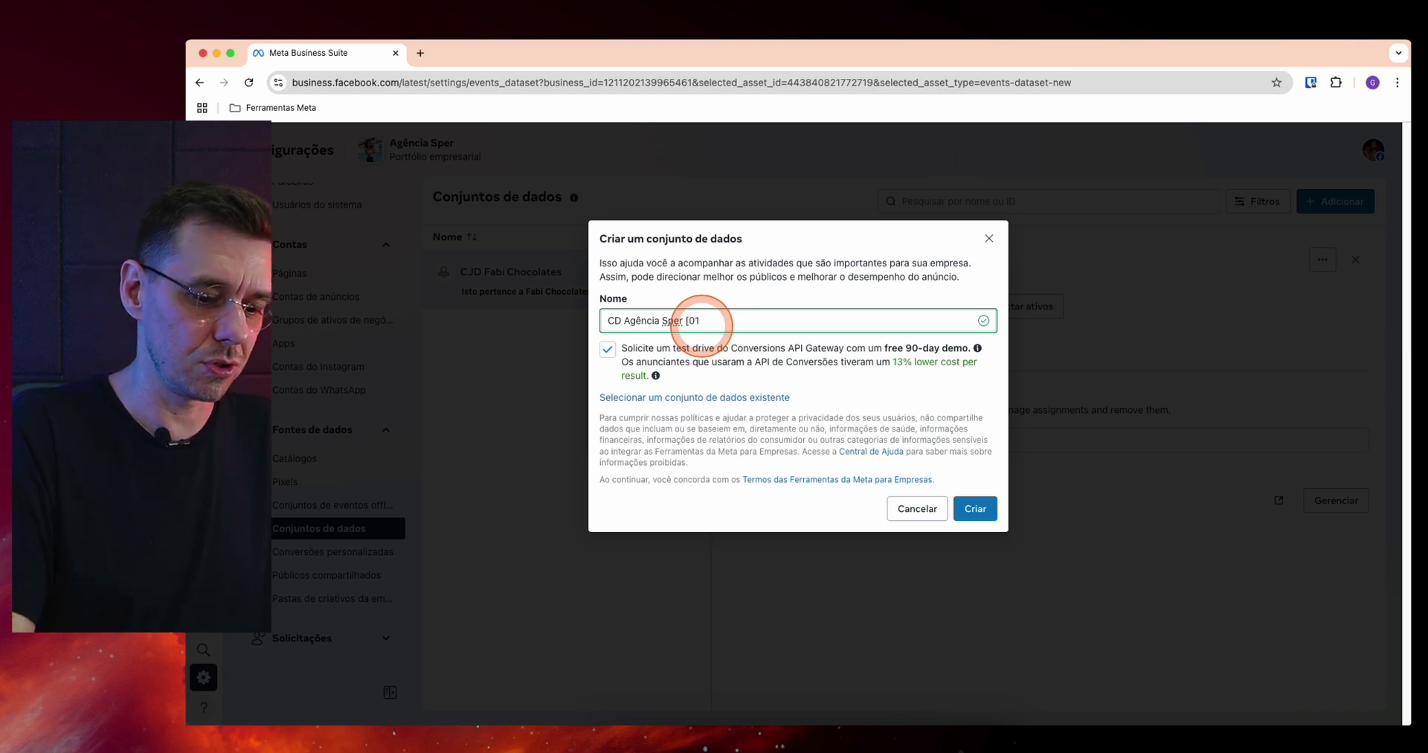
pyautogui.write('-02-2025]')
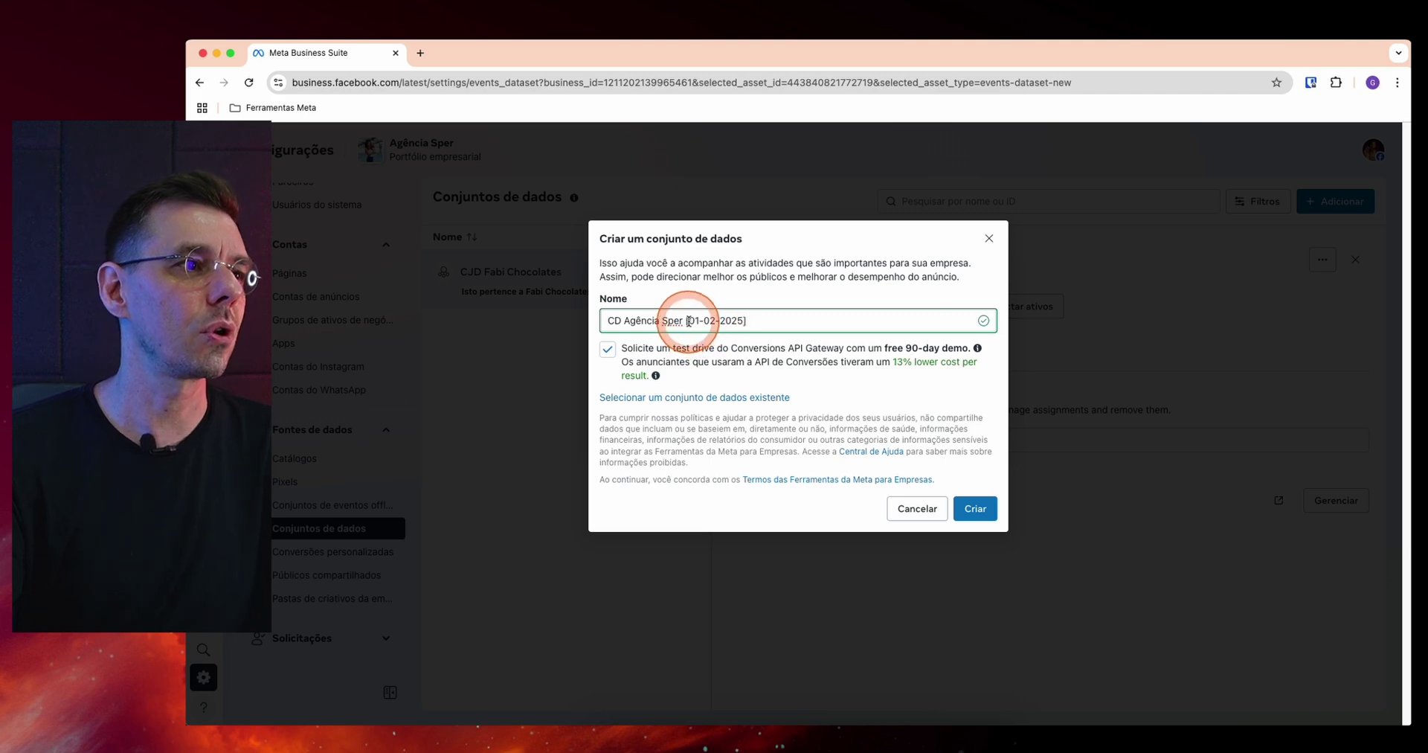
pyautogui.click(757, 320)
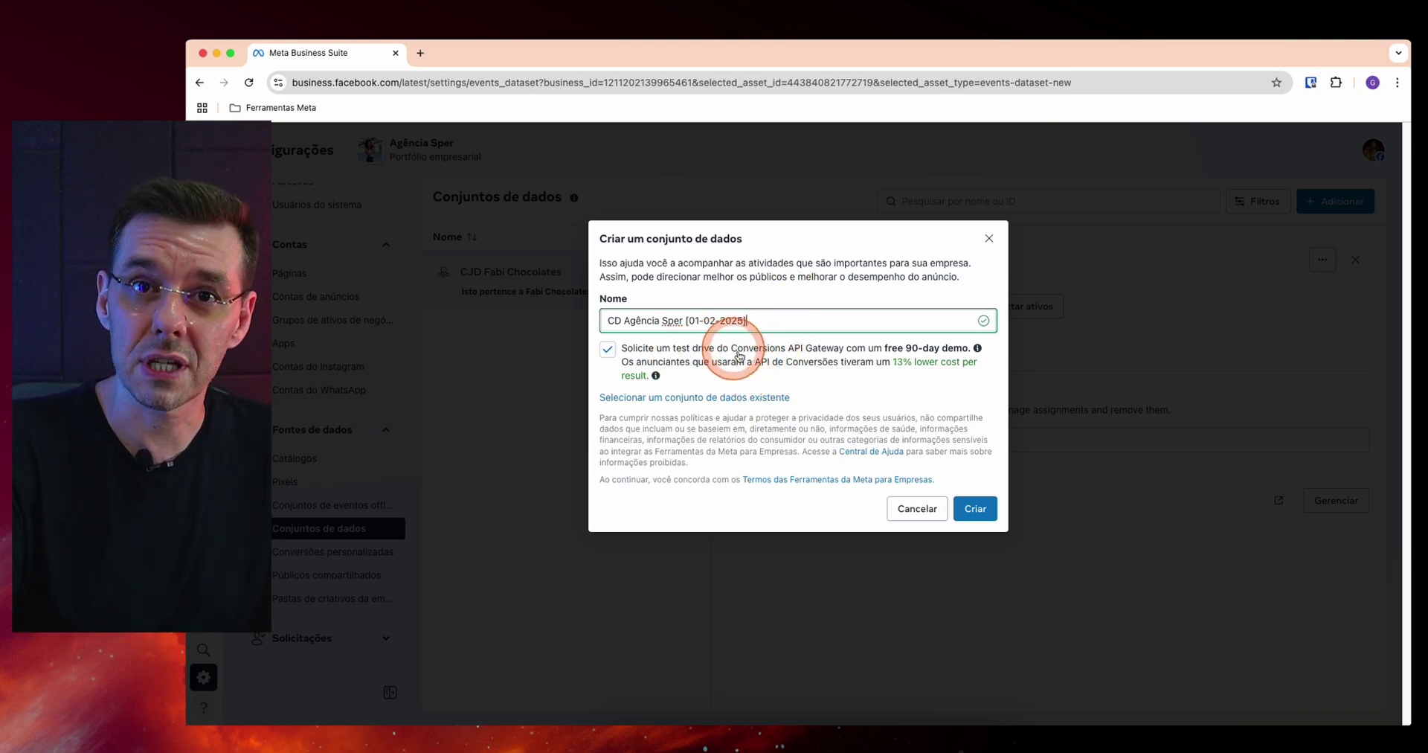
pyautogui.click(976, 510)
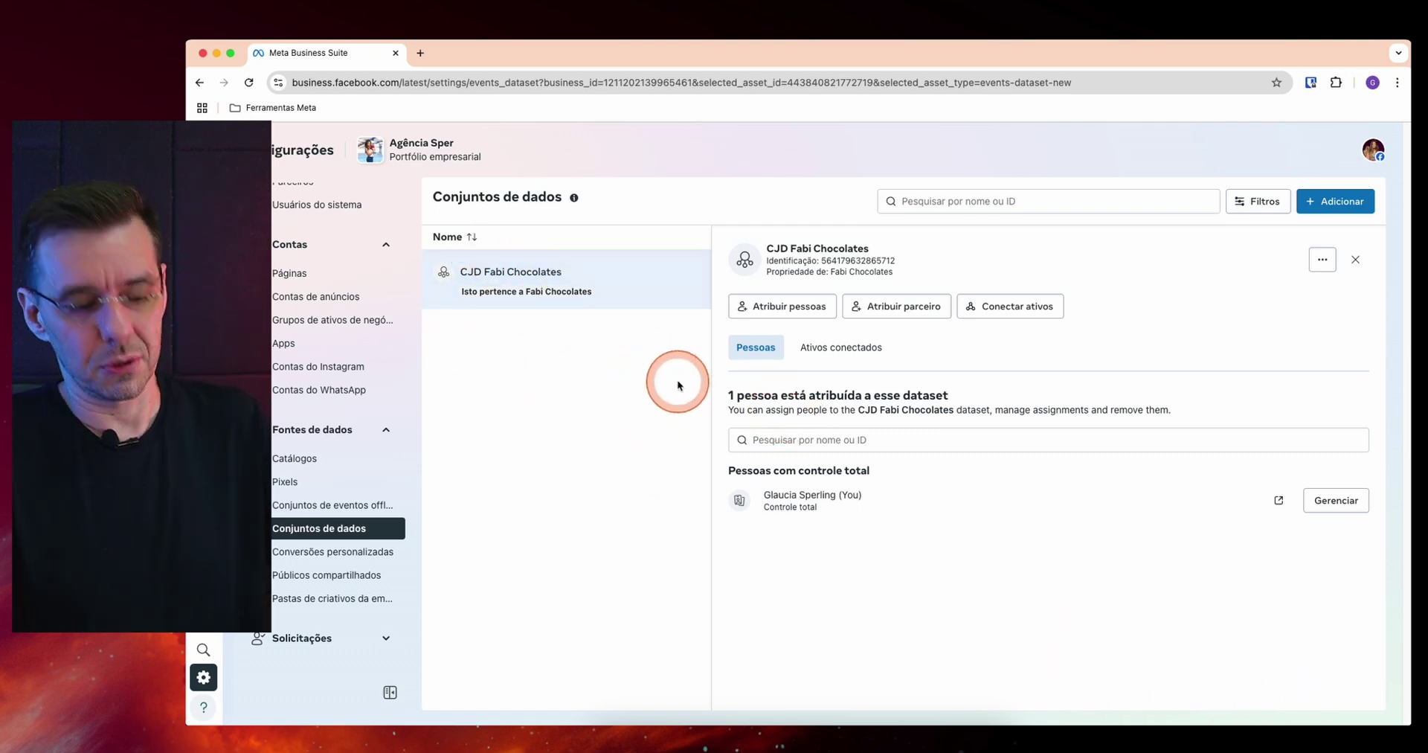
# Step: Reload the Conjuntos de dados page and check the ownership of the listed datasets
pyautogui.click(250, 82)
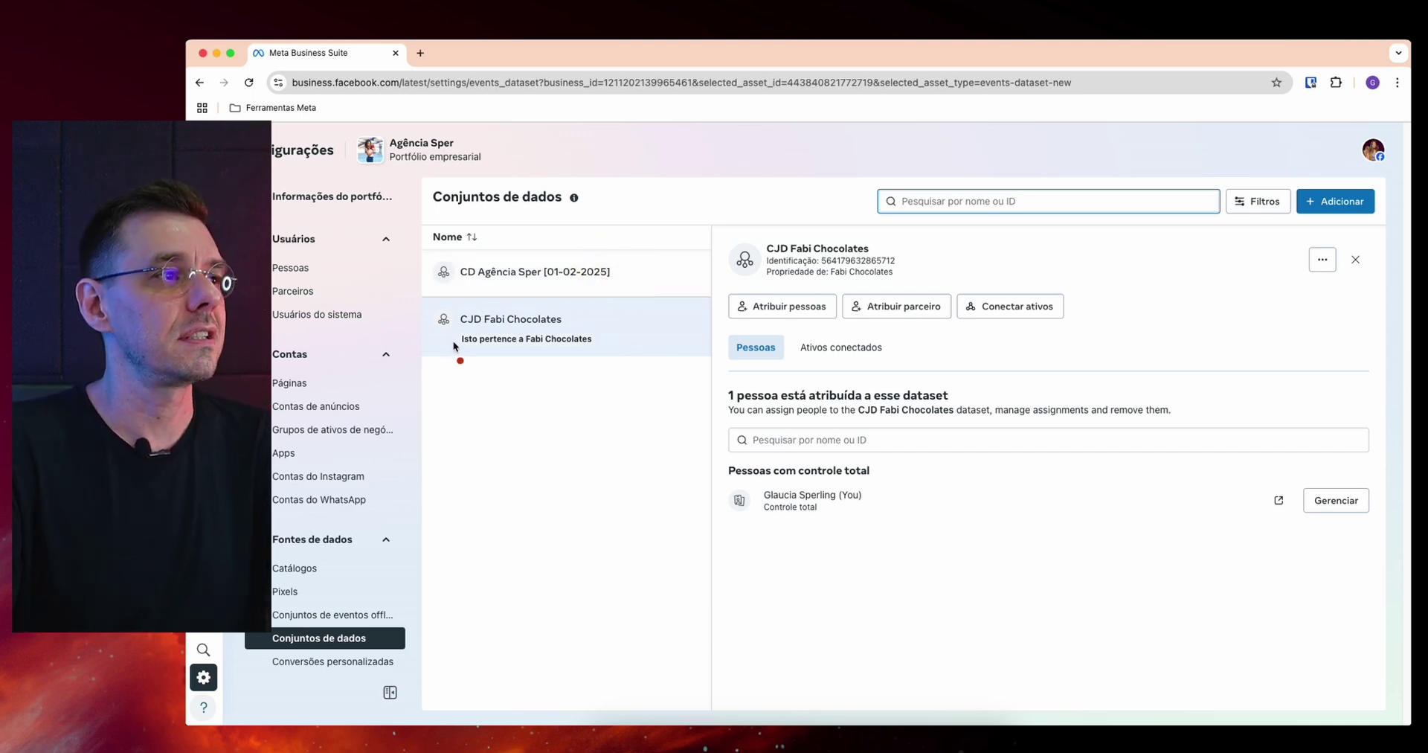
pyautogui.moveTo(451, 332); pyautogui.dragTo(493, 354)
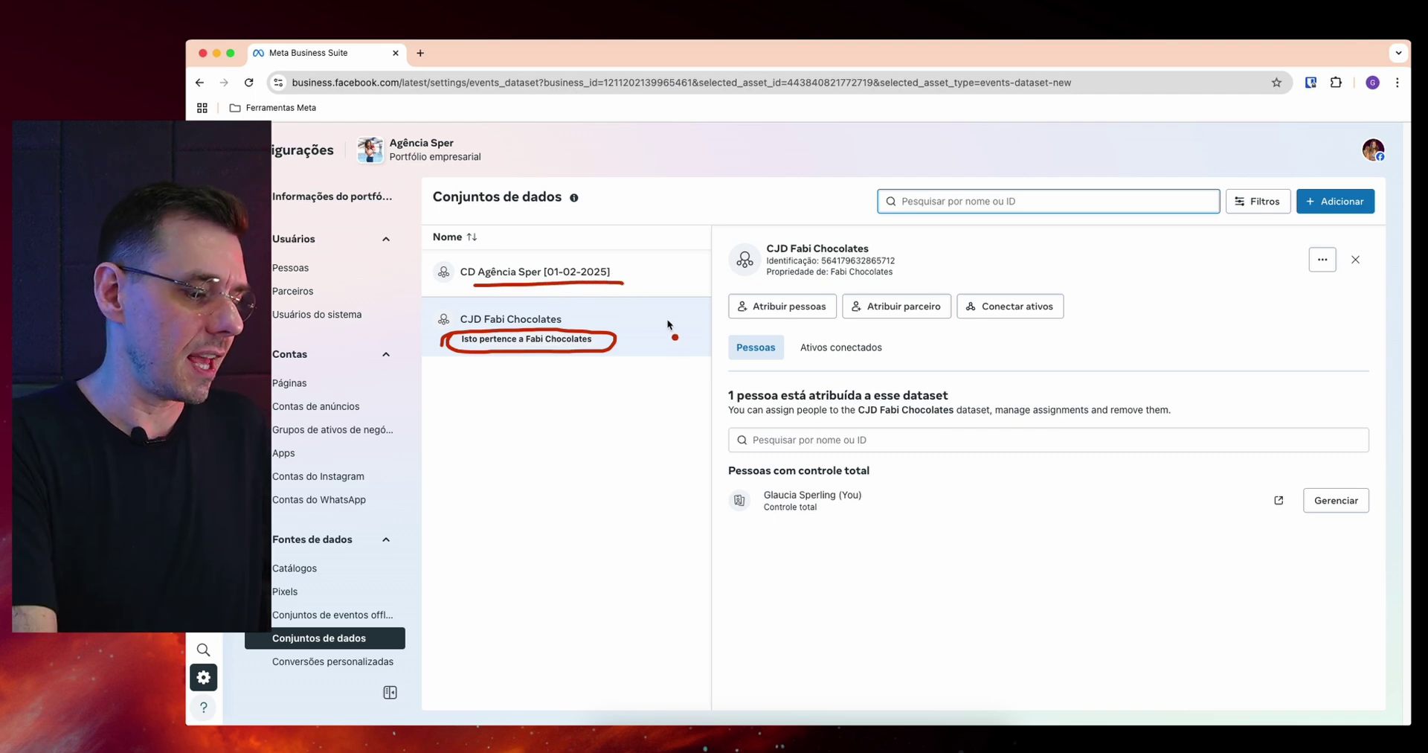
pyautogui.press('Escape')
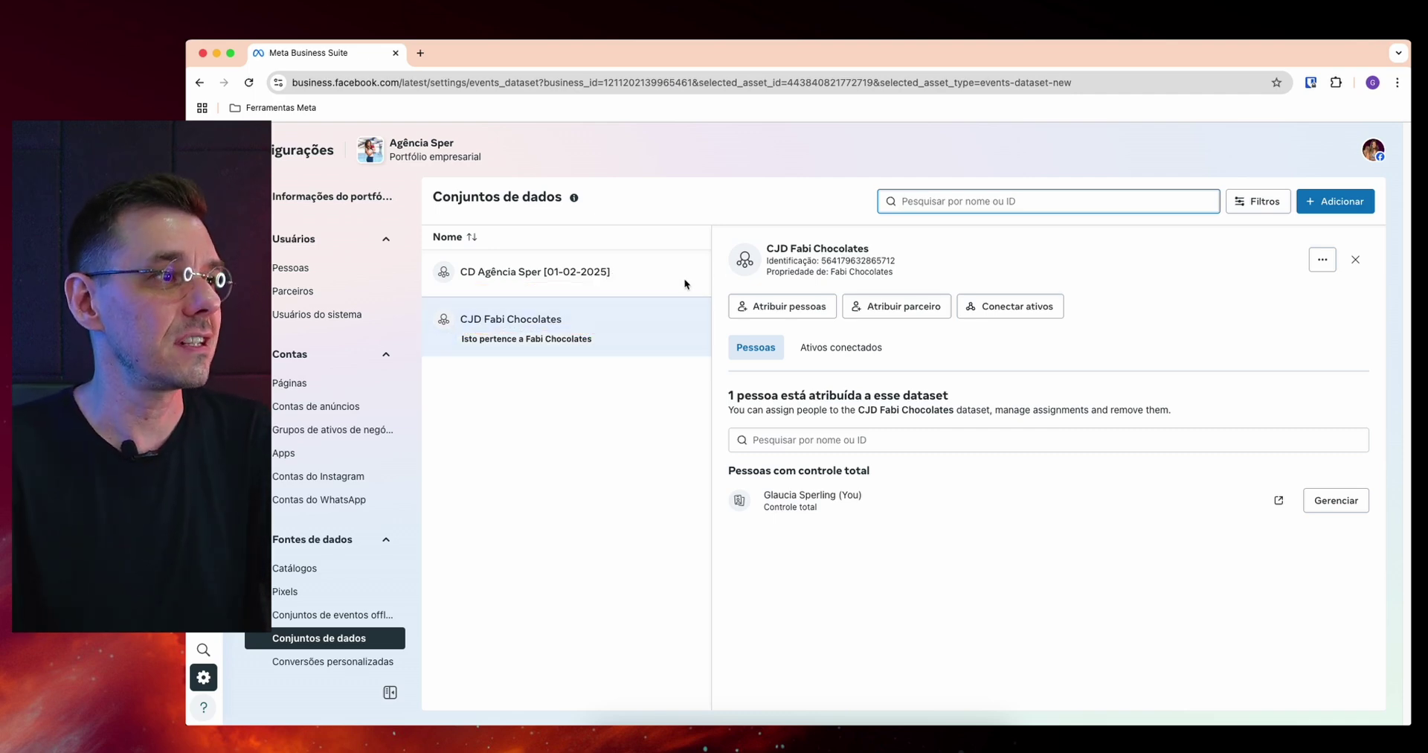
# Step: Assign the account's own user to the CD Agência Sper [01-02-2025] dataset with full control (Gerenciar o conjunto de dados de eventos)
pyautogui.click(653, 278)
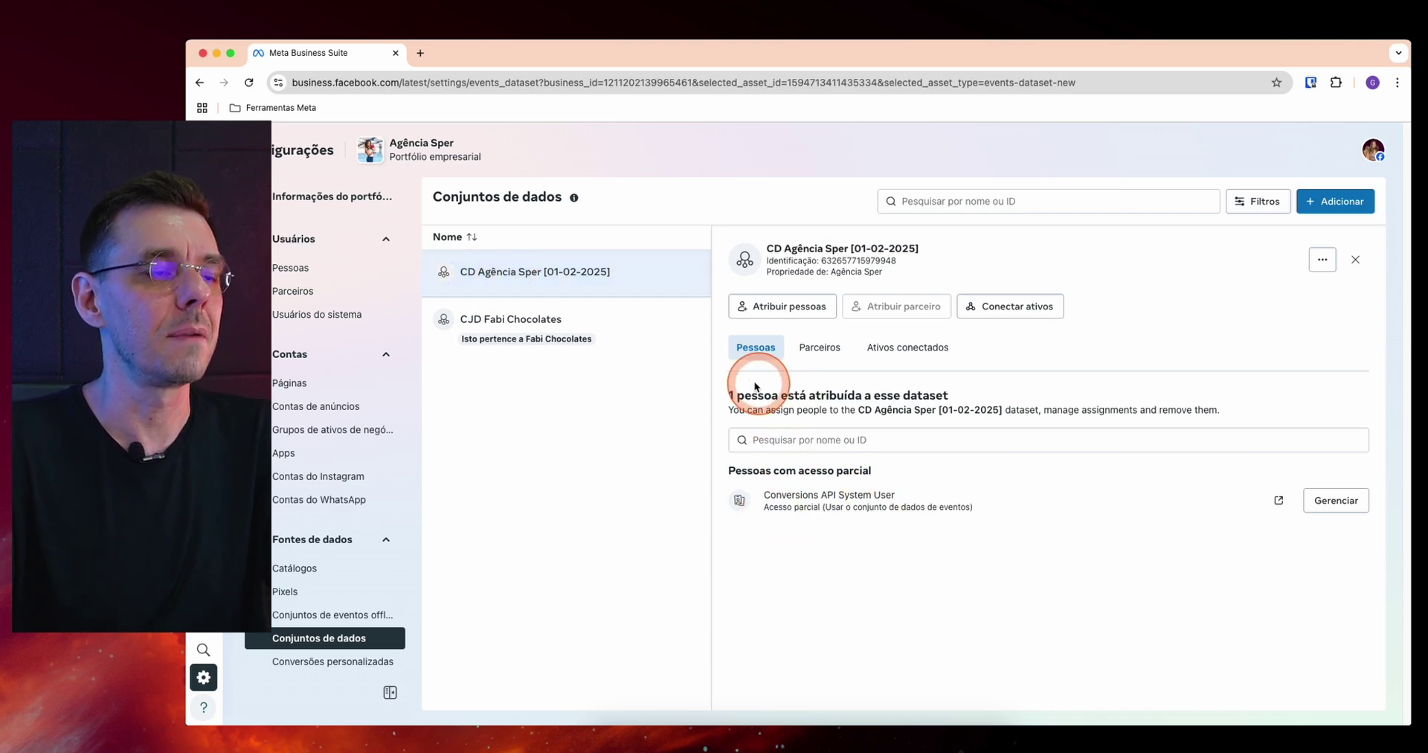
pyautogui.click(791, 308)
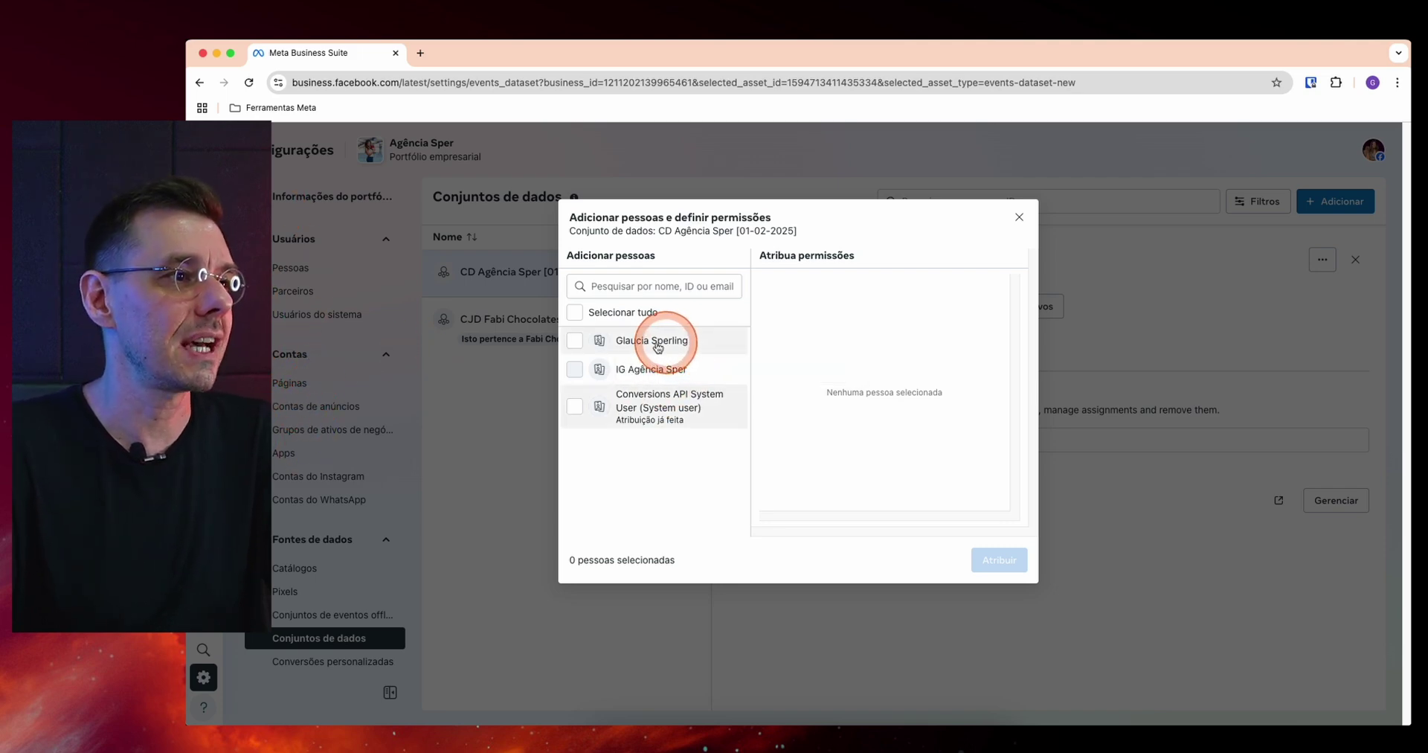
pyautogui.click(647, 344)
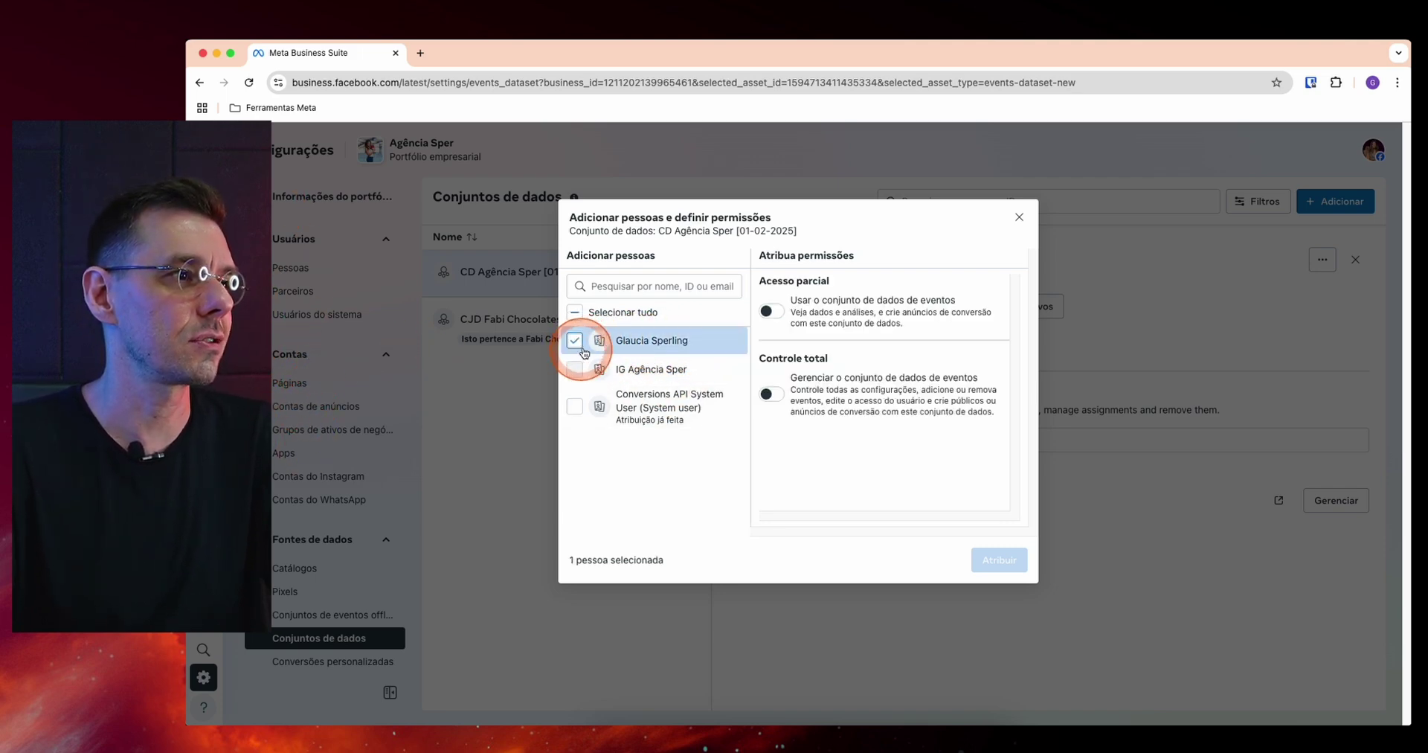
pyautogui.click(772, 393)
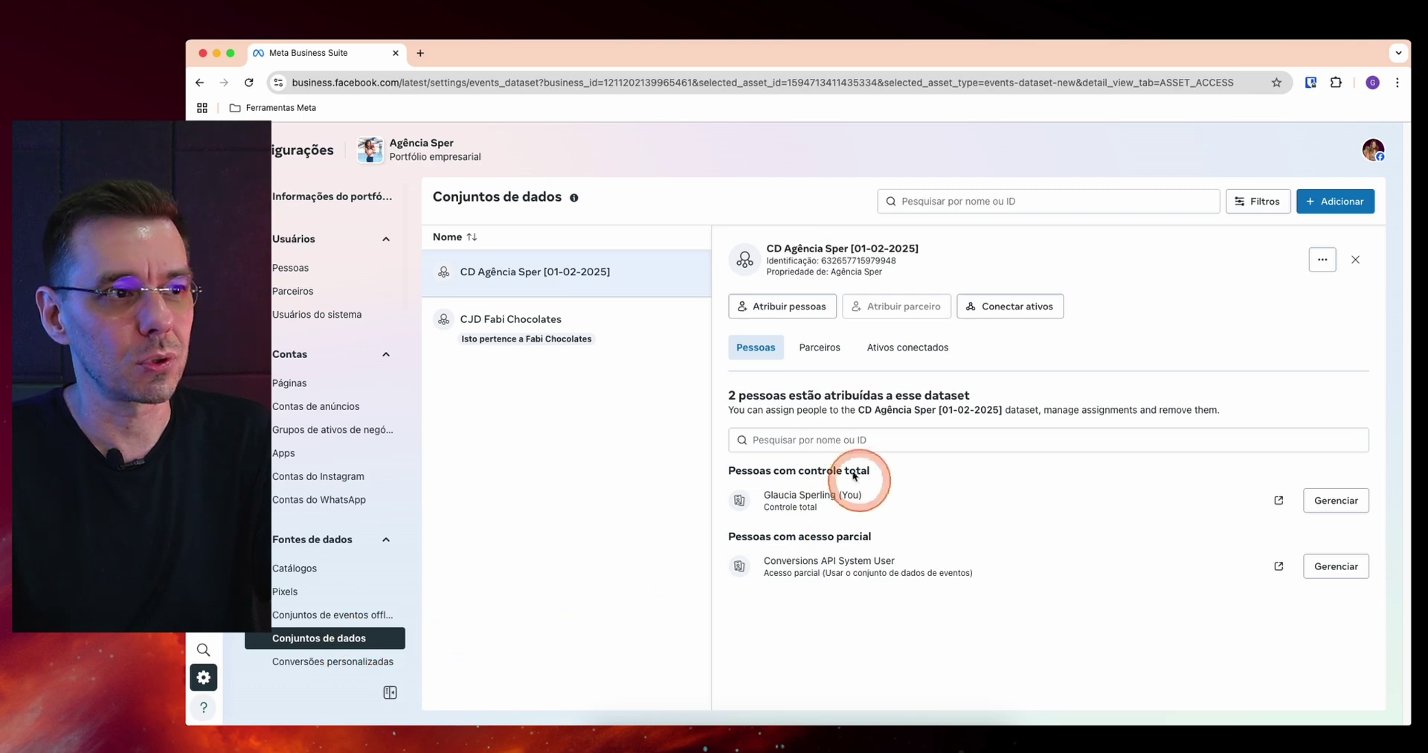
# Step: Connect the ad account Conta de anúncios da Sper [Pré-paga] to the CD Agência Sper [01-02-2025] dataset
pyautogui.click(909, 350)
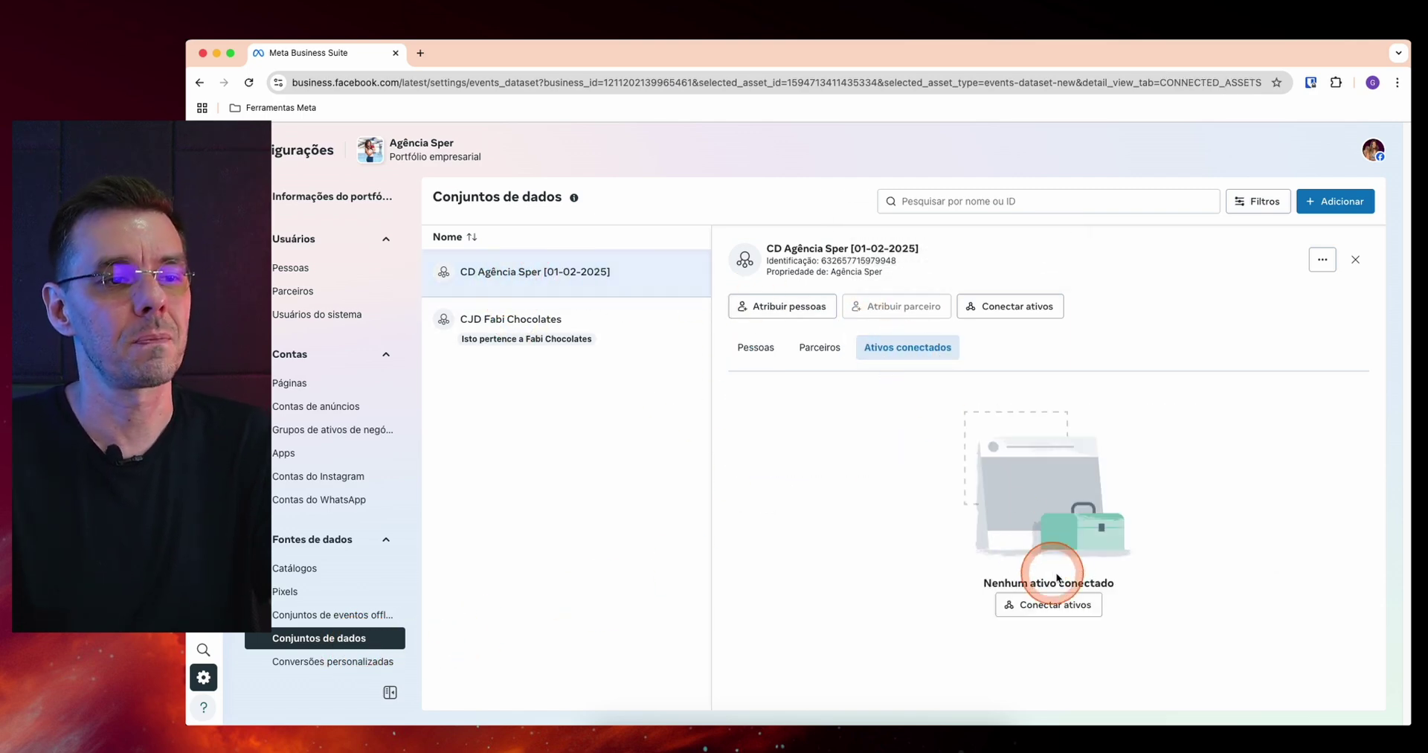
pyautogui.click(1062, 606)
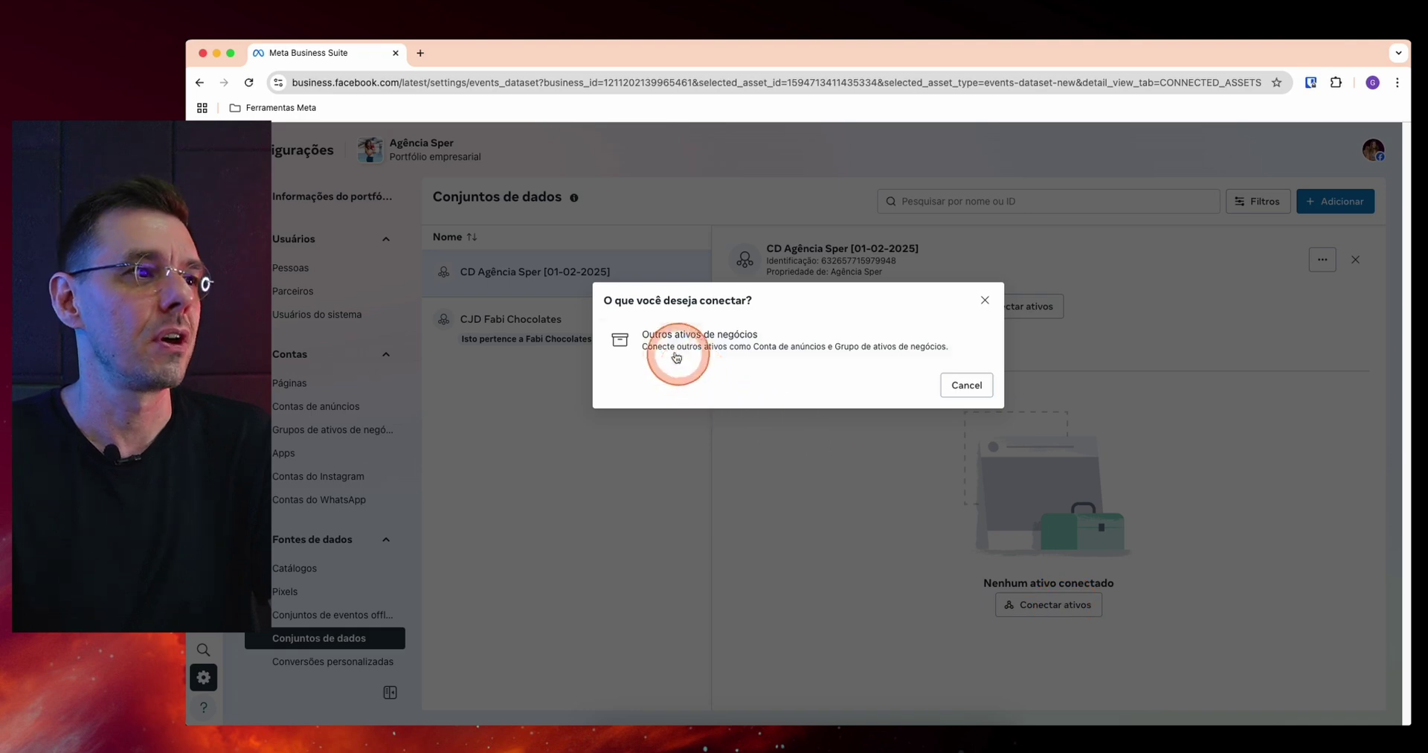
pyautogui.click(699, 339)
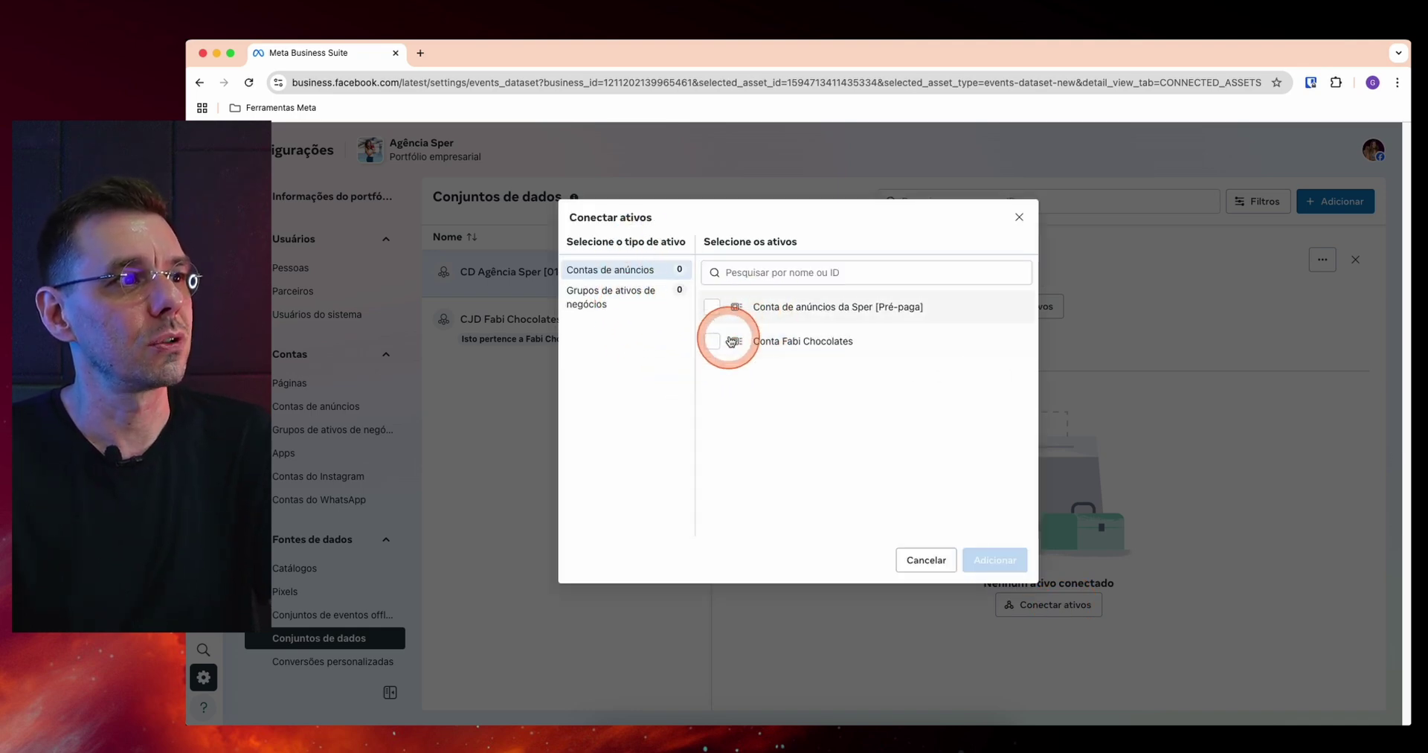
pyautogui.click(634, 304)
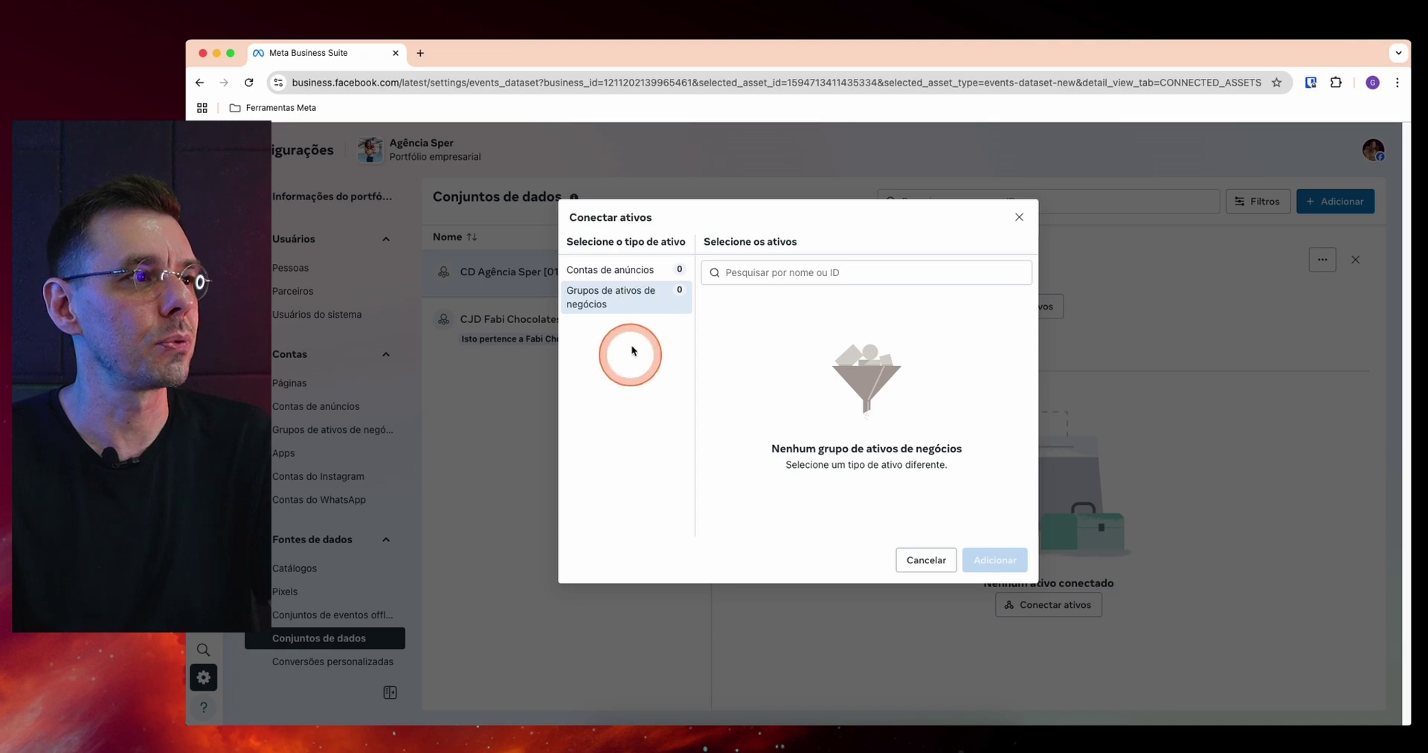
pyautogui.click(631, 274)
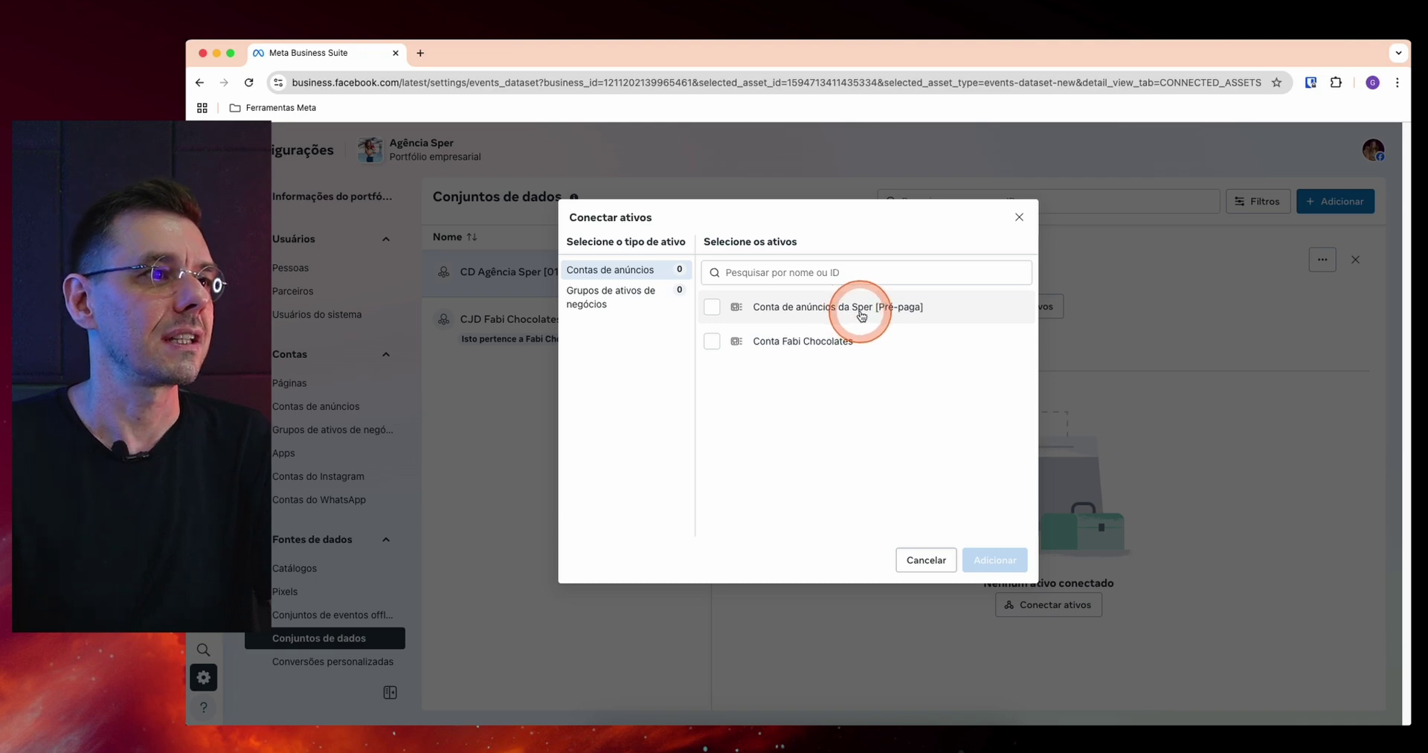
pyautogui.click(712, 307)
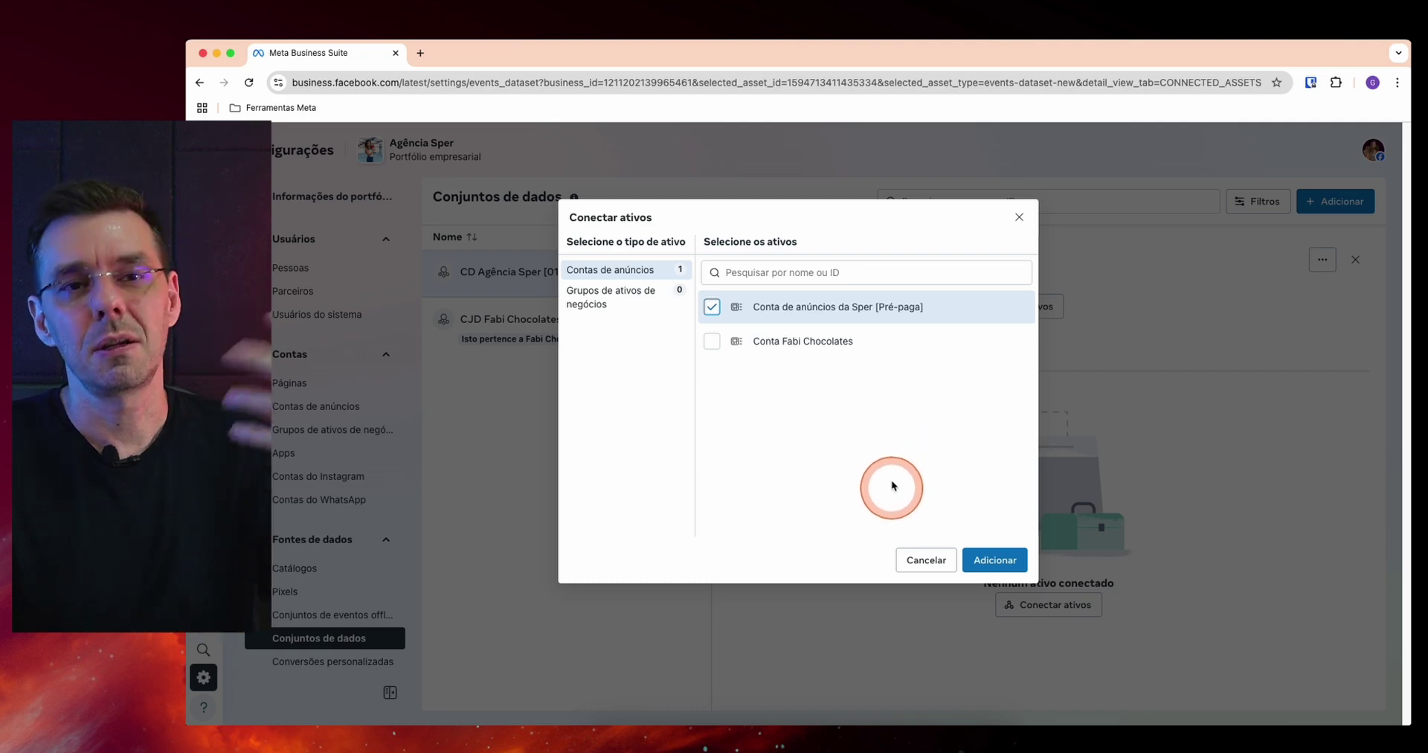
pyautogui.click(712, 308)
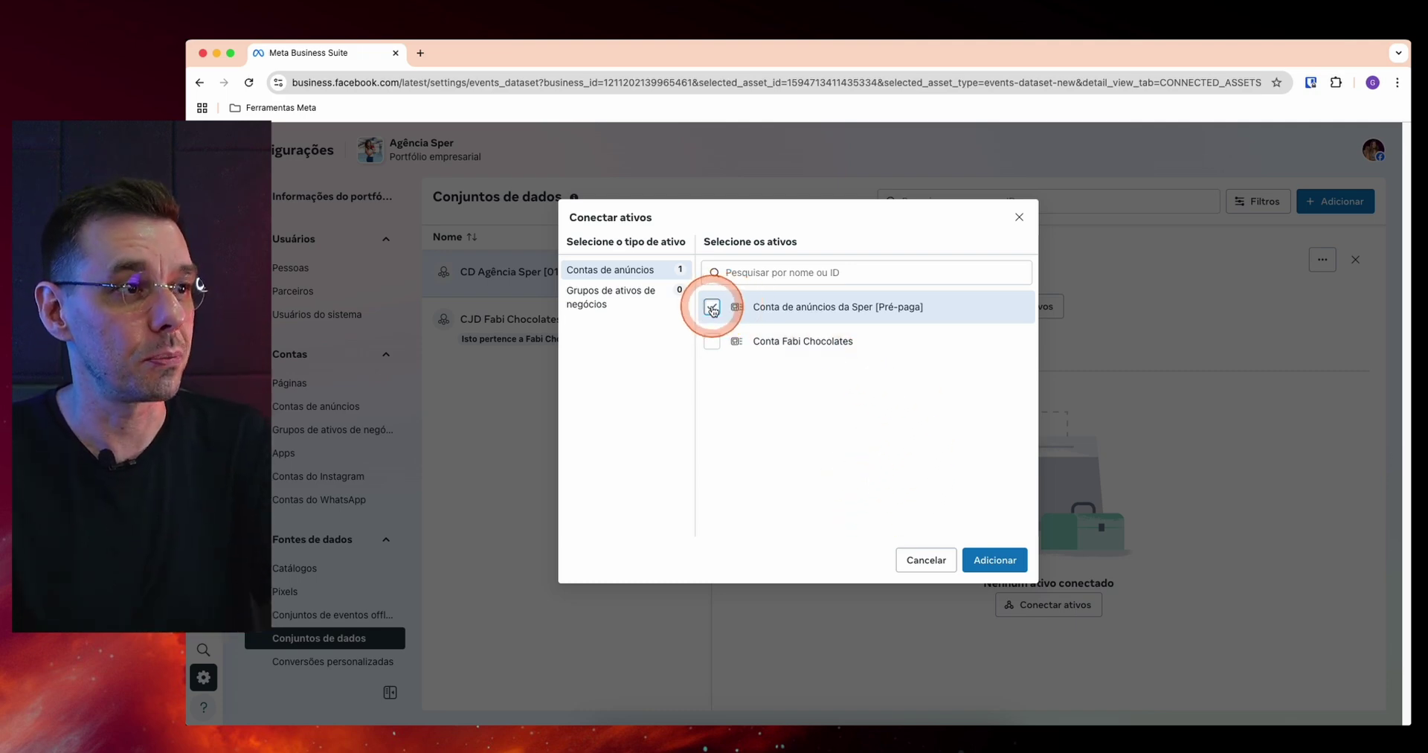
pyautogui.click(997, 559)
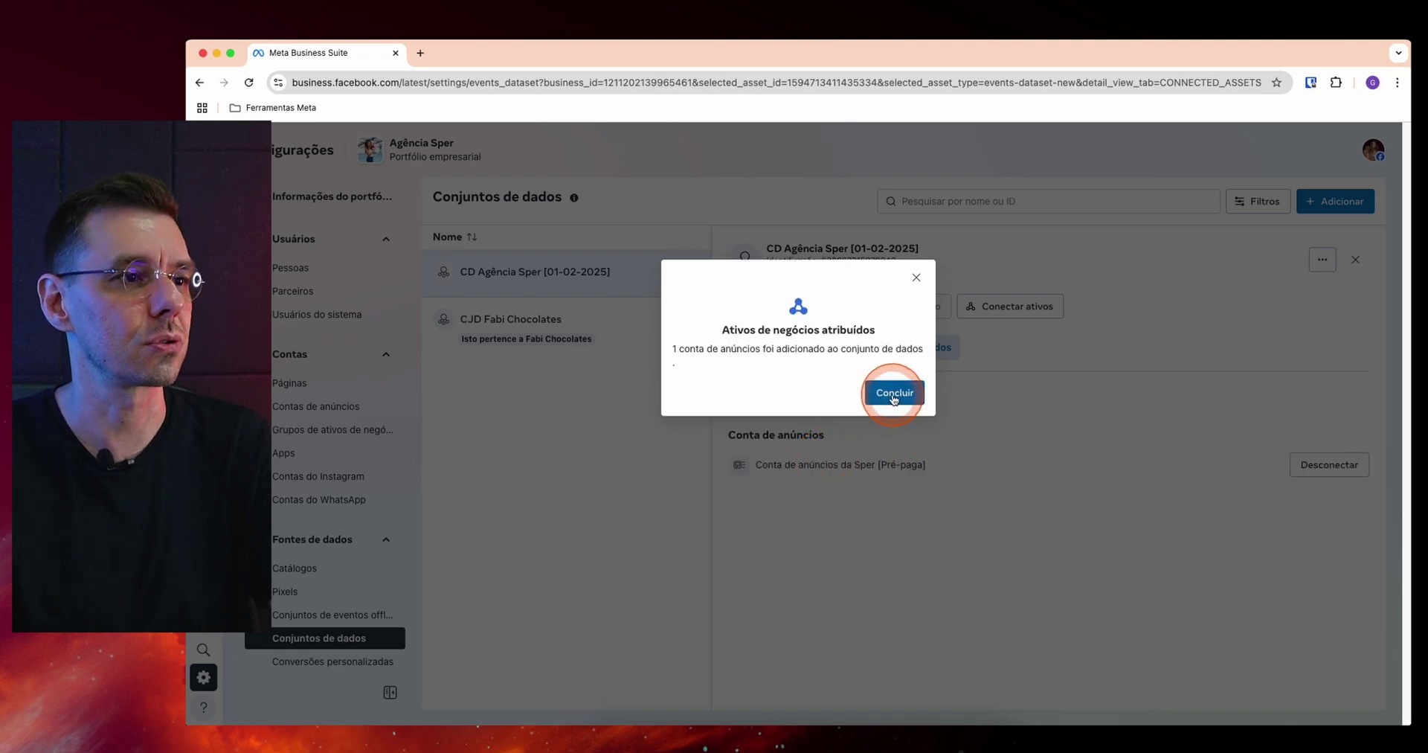
pyautogui.click(896, 394)
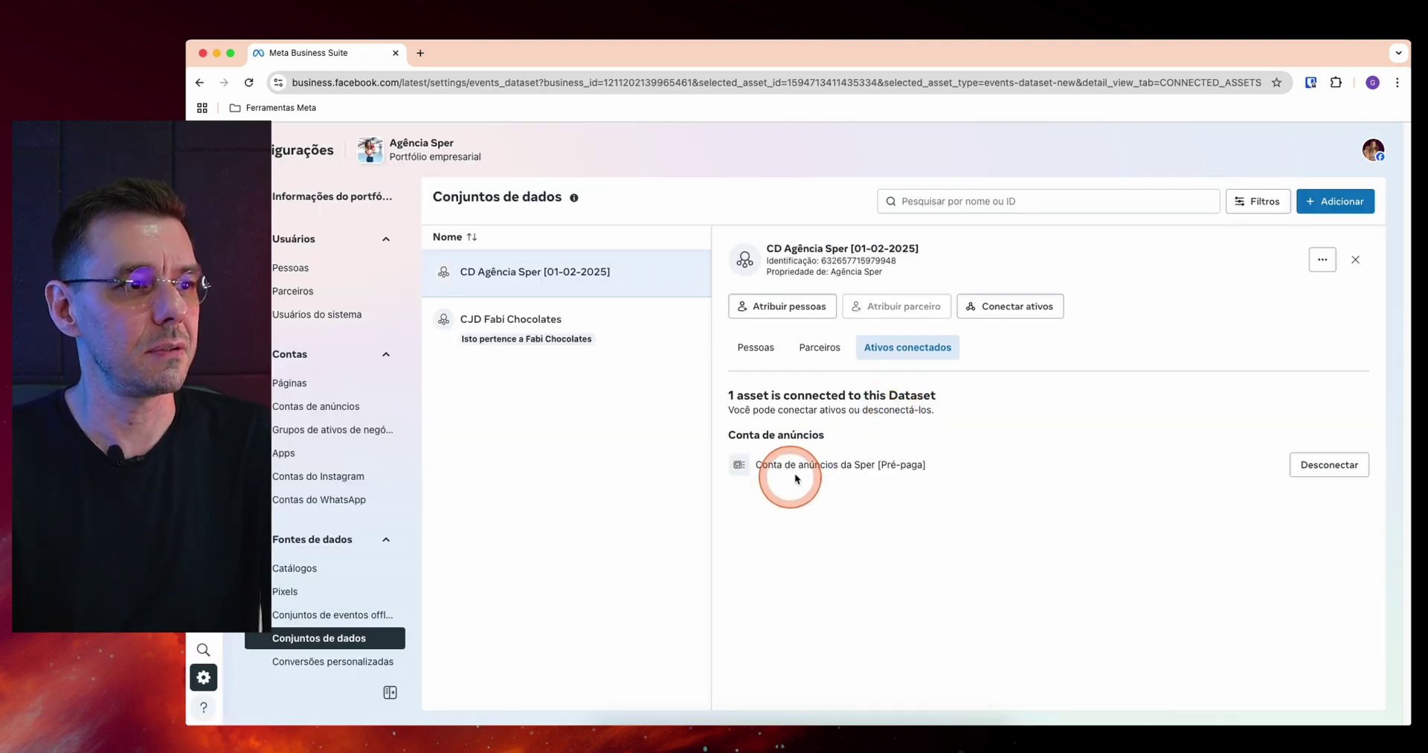